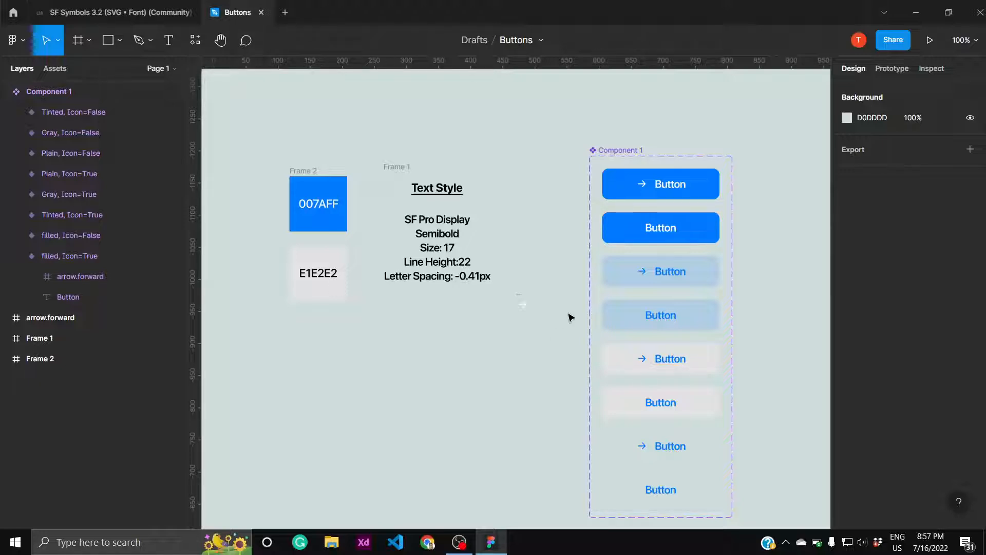
- Inspect the filled, tinted, gray and plain icon variants in the finished Component 1 set
left_click(664, 180)
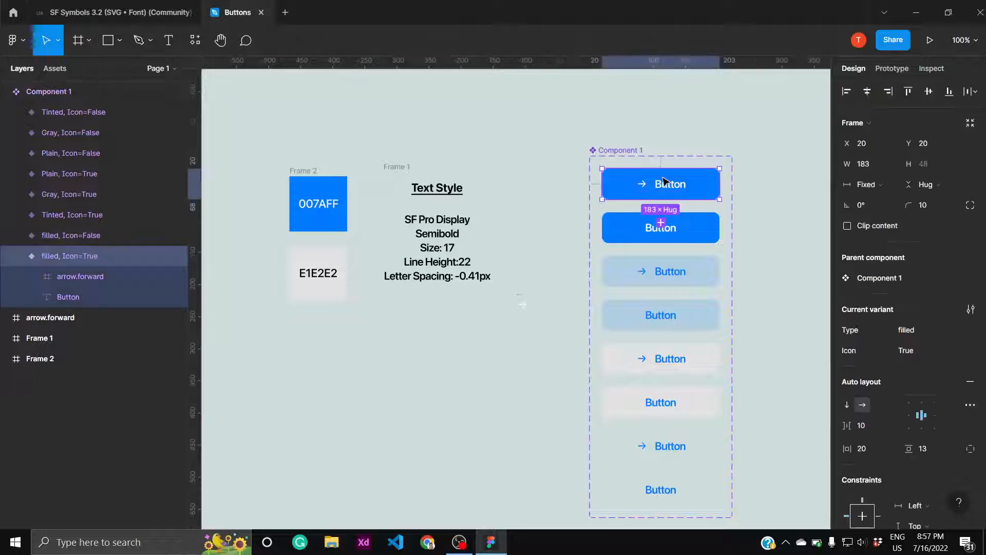
left_click(697, 282)
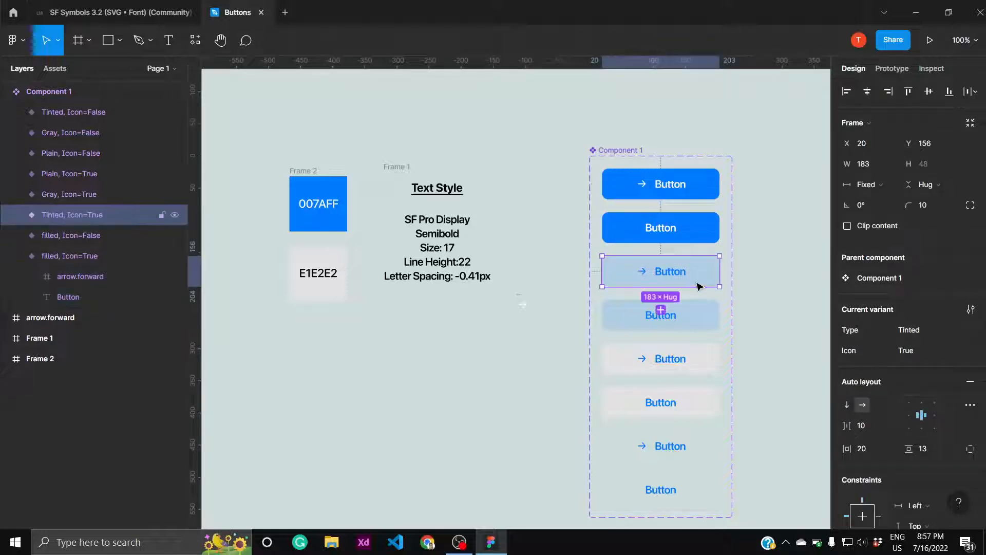
left_click(695, 369)
left_click(694, 459)
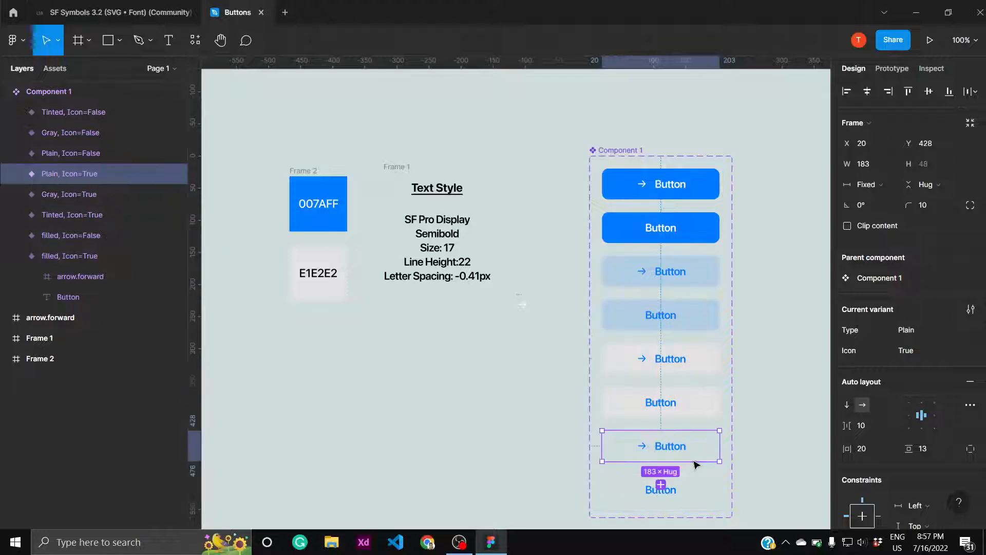
left_click(544, 399)
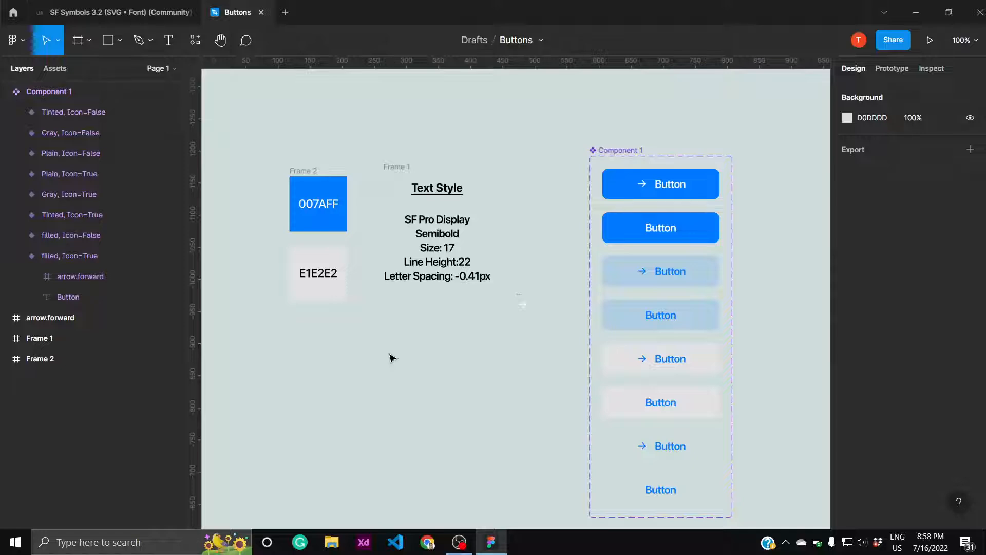
- Add a text layer reading "Button" below the Text Style notes, set in SF Pro Display Semibold
key("t")
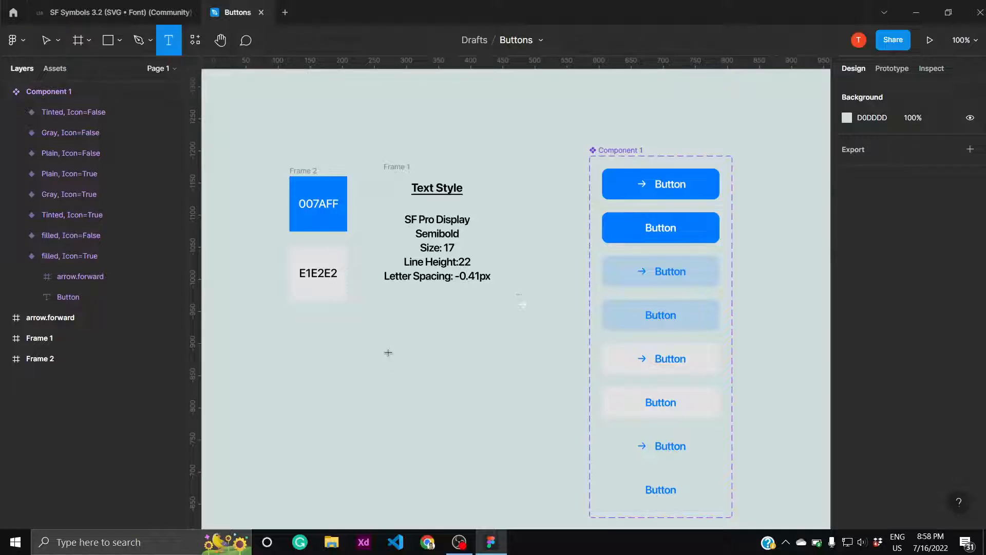
left_click(389, 360)
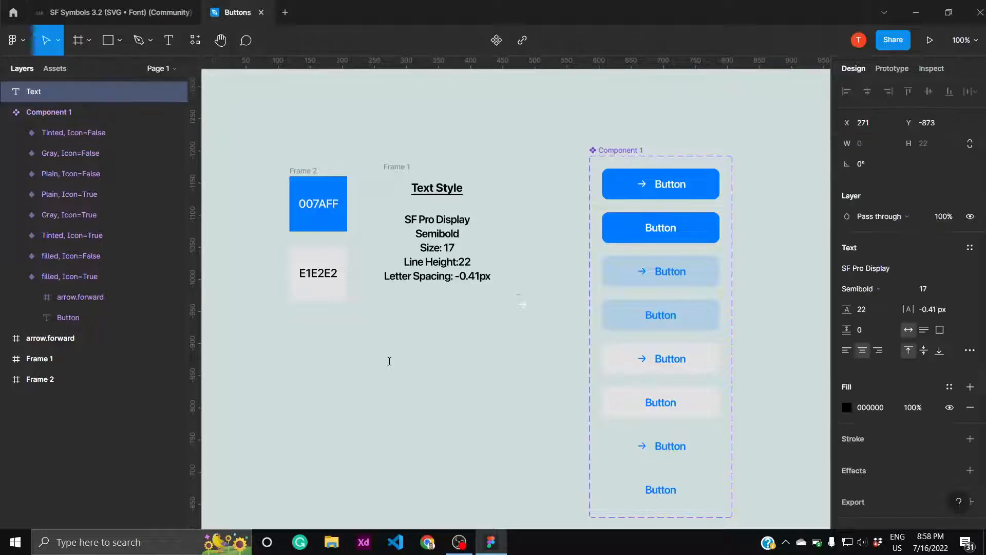
type("Button")
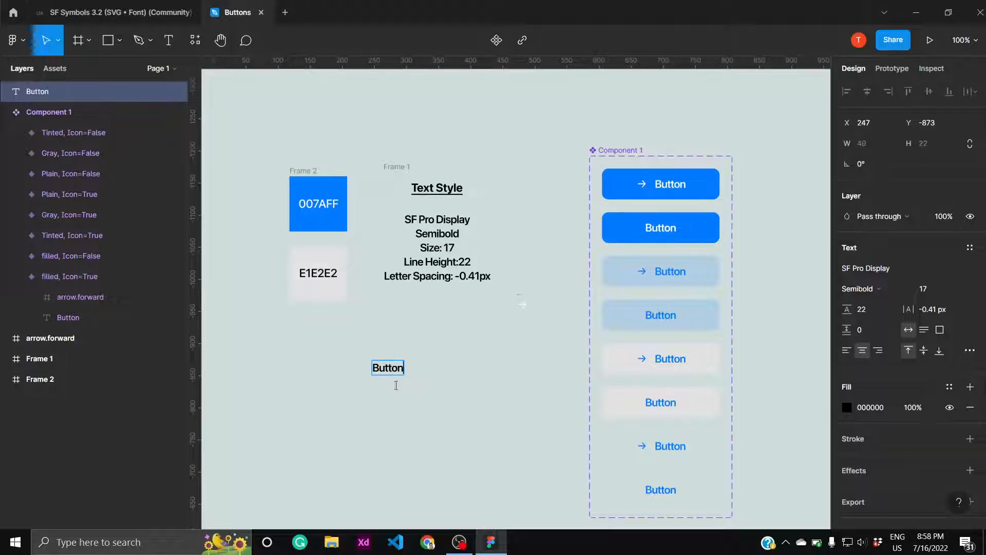
key("Escape")
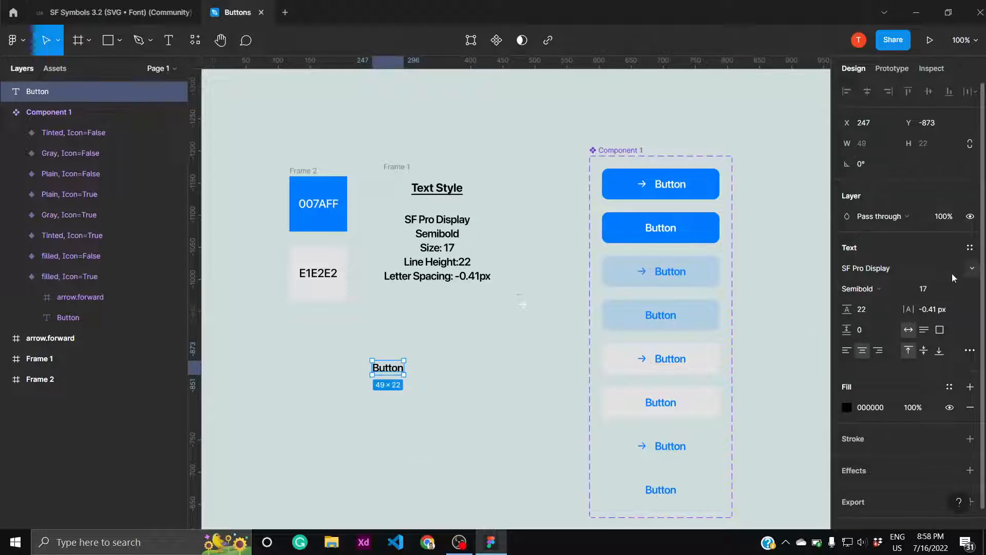
left_click(971, 273)
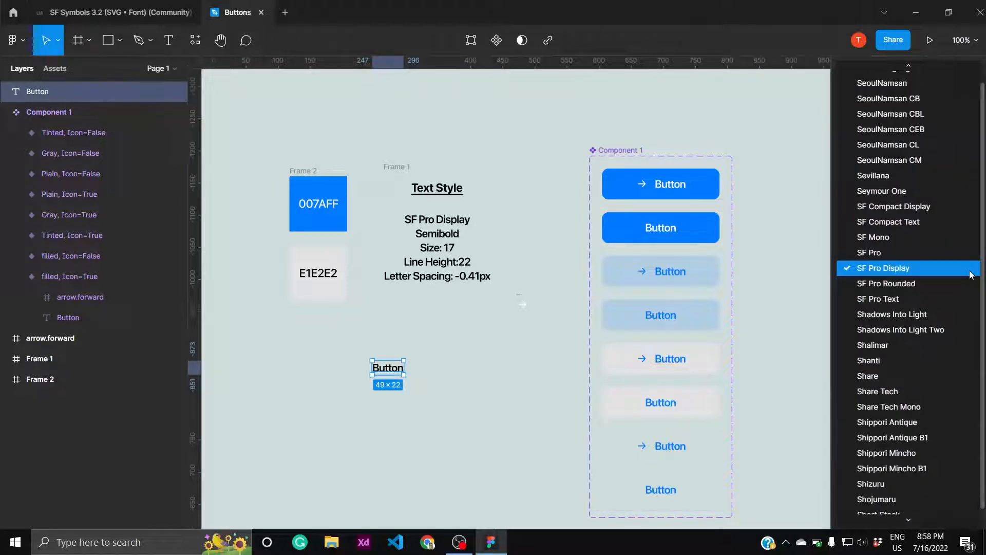
left_click(970, 274)
left_click(891, 287)
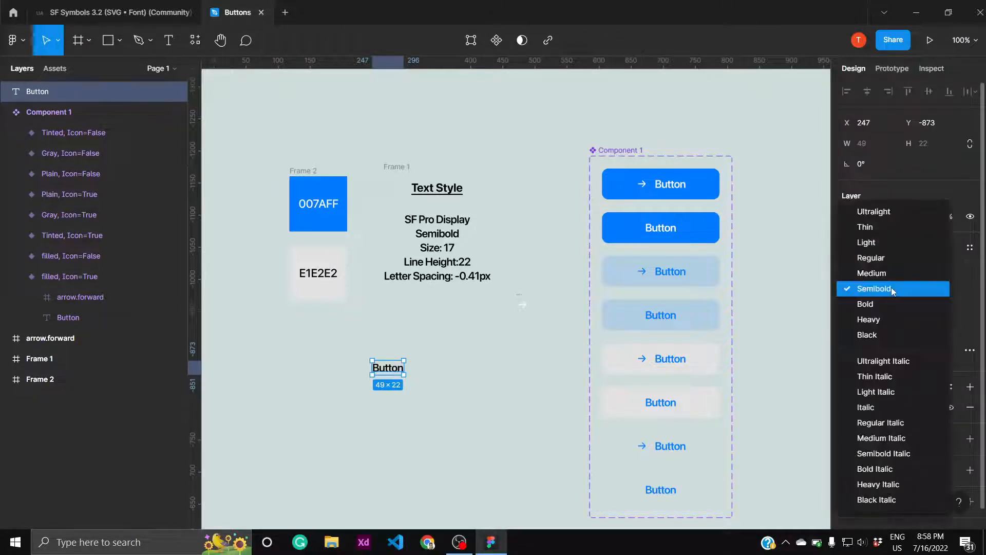
left_click(892, 289)
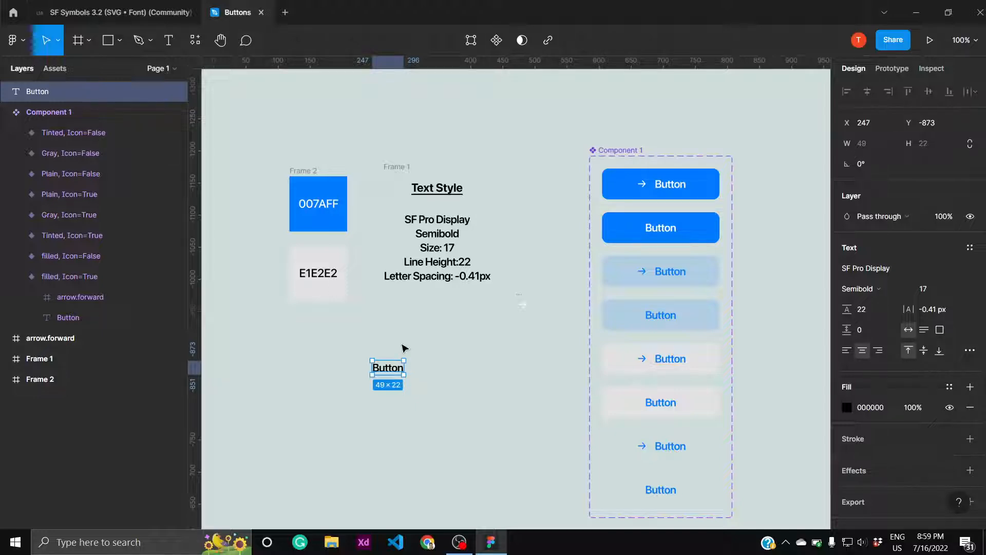
- Wrap the Button text in a center-aligned auto layout frame with horizontal padding 20 and vertical padding 13
key("shift+a")
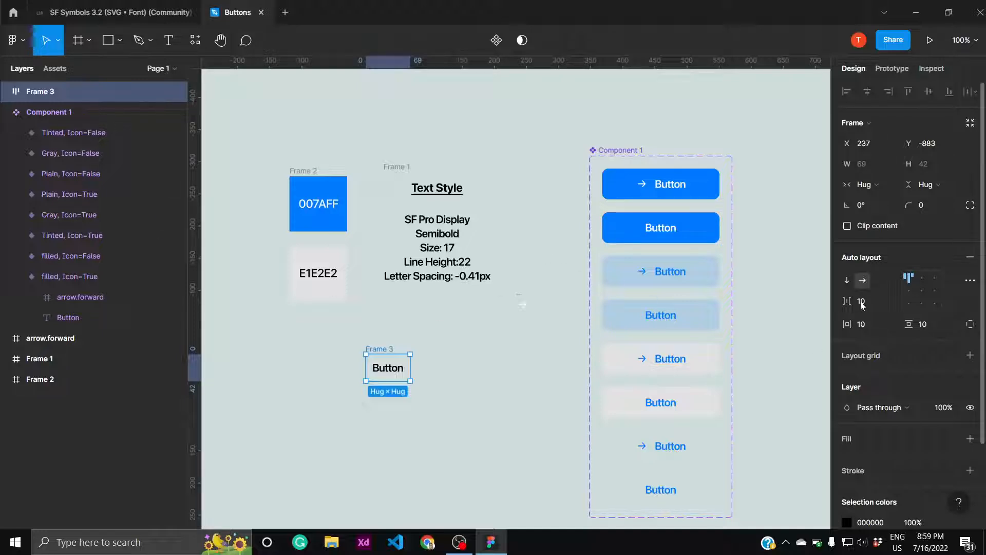
left_click(922, 293)
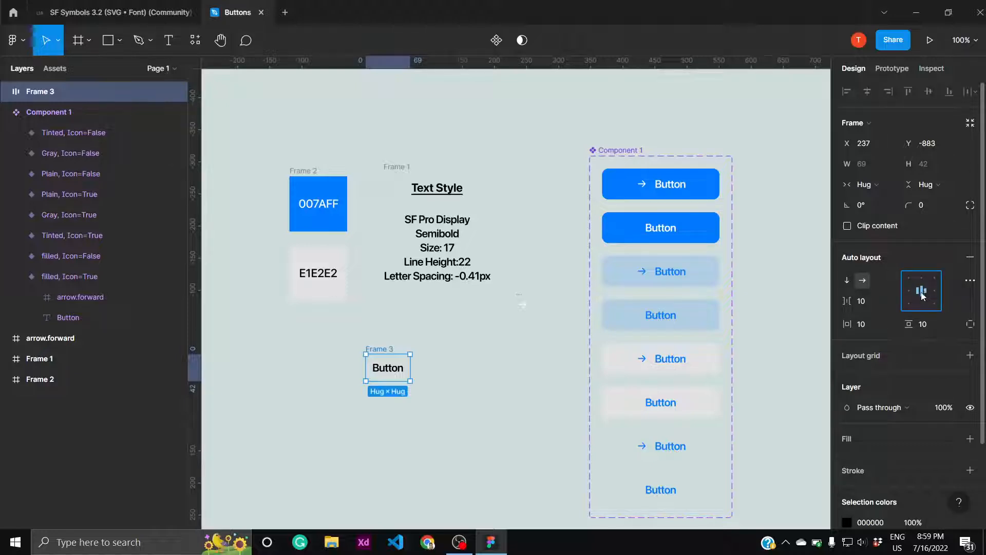
left_click(870, 324)
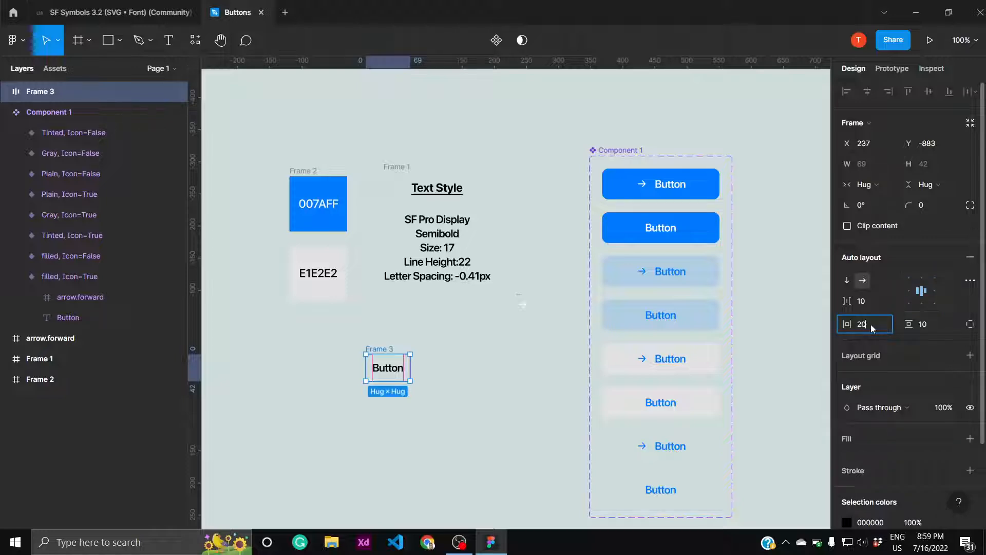
type("20")
key("Return")
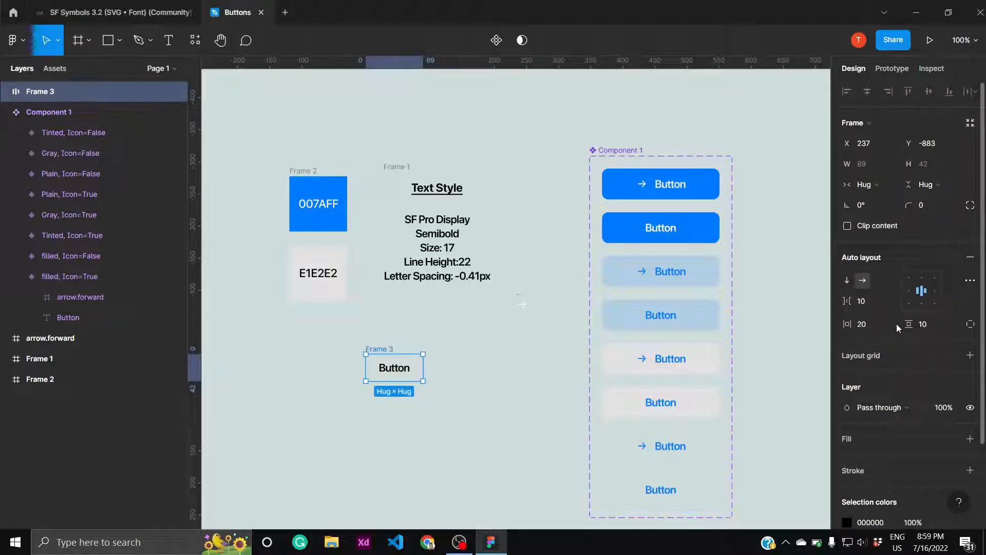
left_click(923, 325)
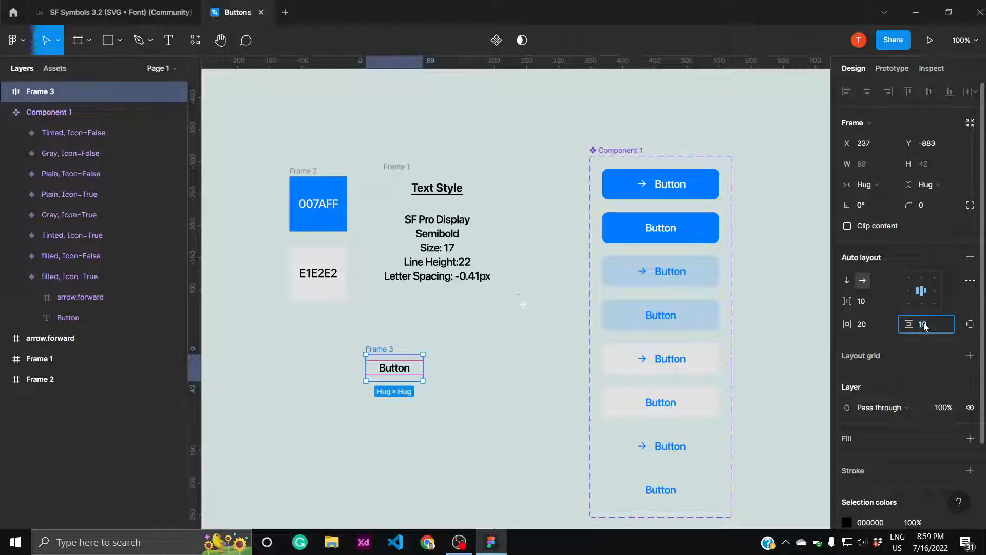
type("12")
key("Return")
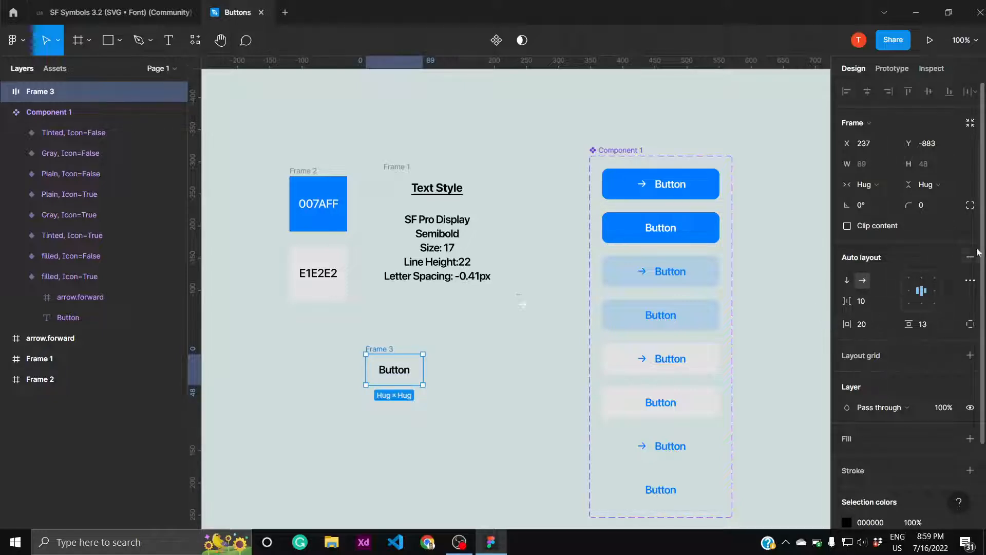
- Add a fill to the new button frame and set its color to 007AFF
left_click(967, 438)
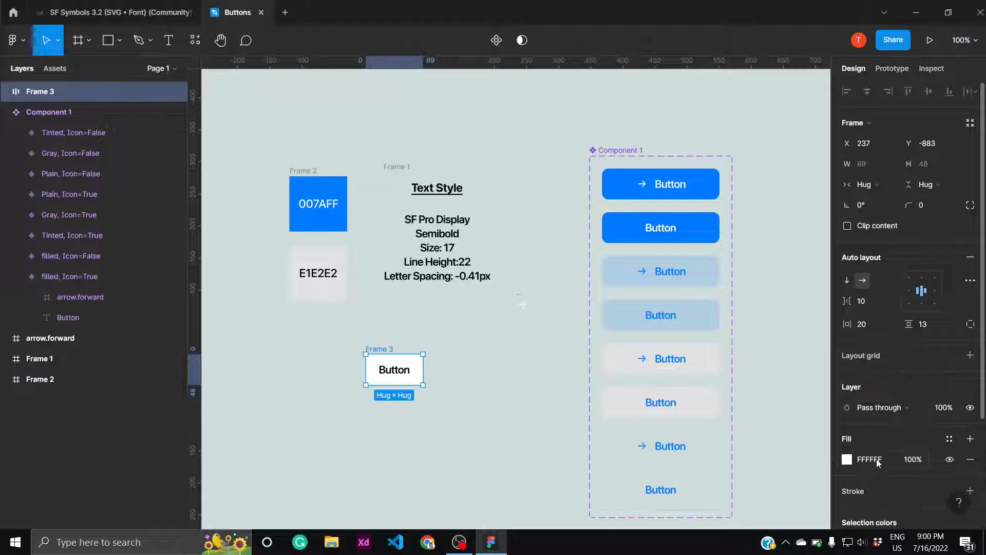
left_click(878, 462)
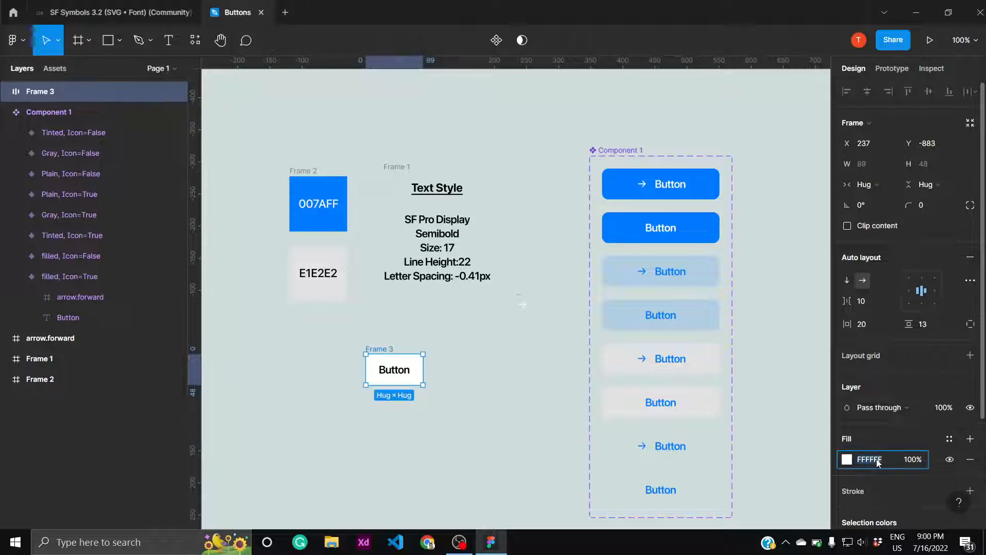
type("007aff")
key("Return")
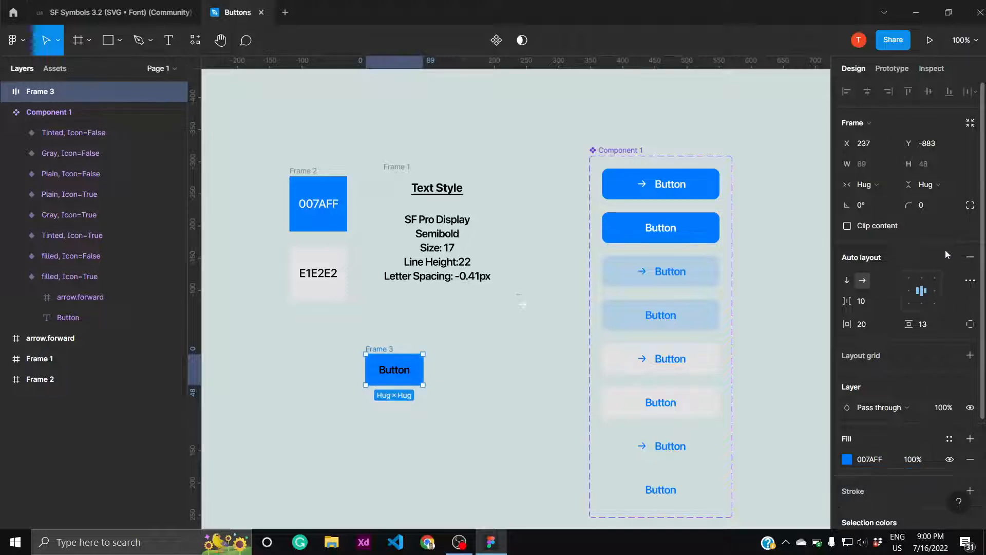
- Set the button frame's corner radius to 10
left_click(938, 208)
type("10")
key("Return")
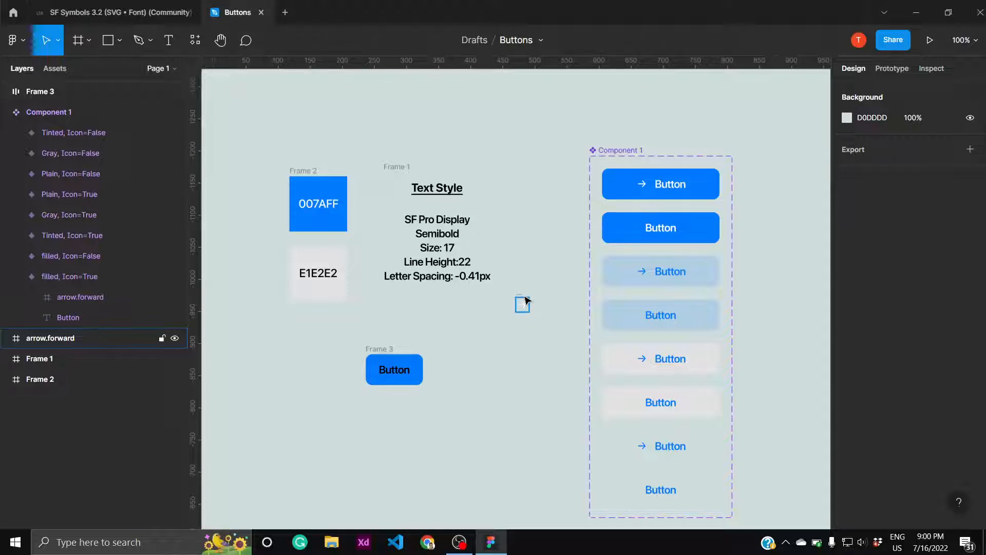
- Move the white arrow.forward icon into the button frame before the label, and recolor the black label text white
left_click_drag(527, 301, 381, 370)
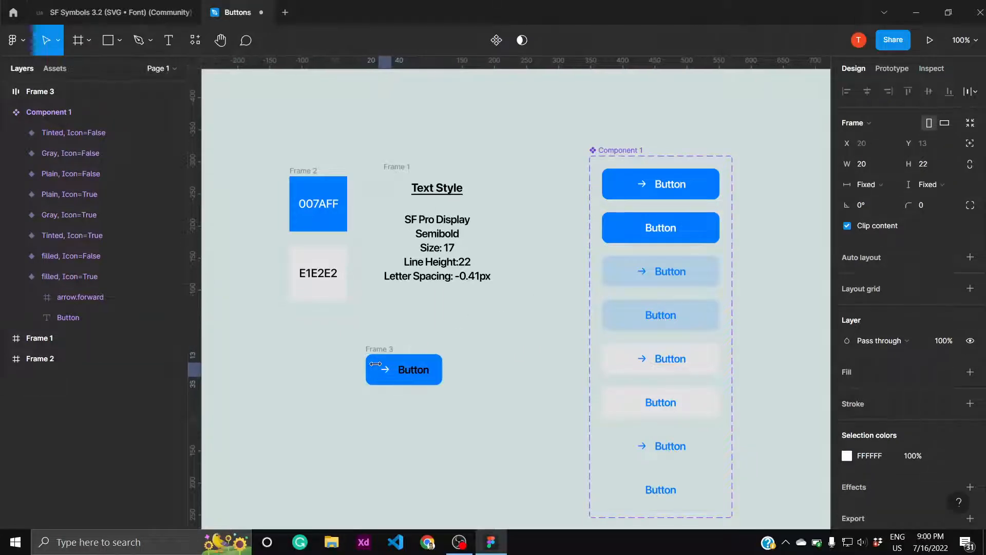
left_click(489, 380)
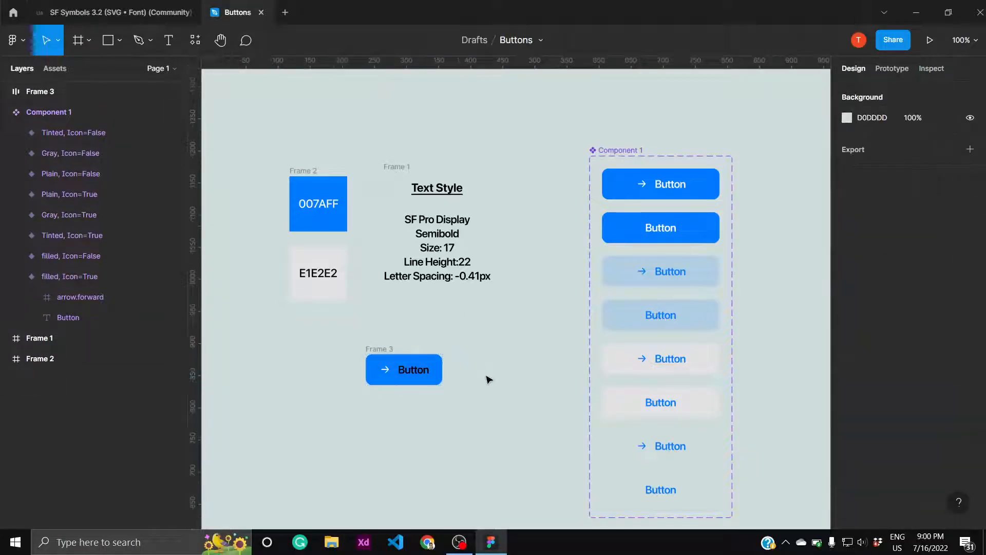
left_click(403, 366)
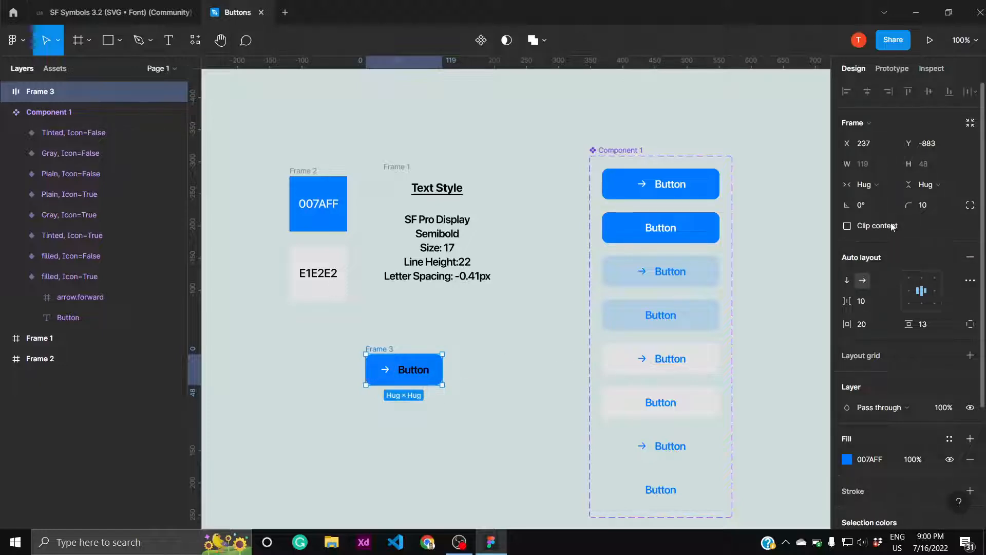
scroll(891, 227, "down", 3)
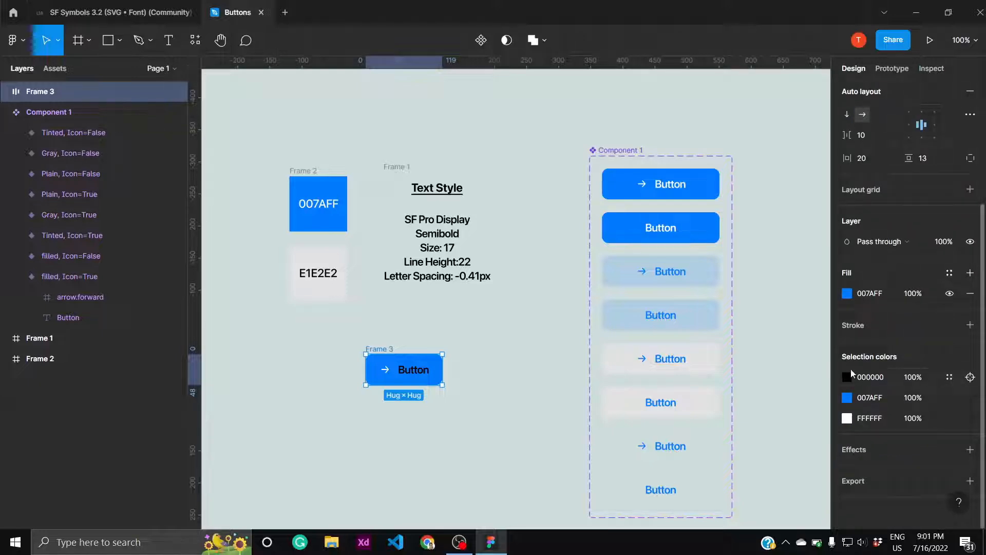
left_click(846, 377)
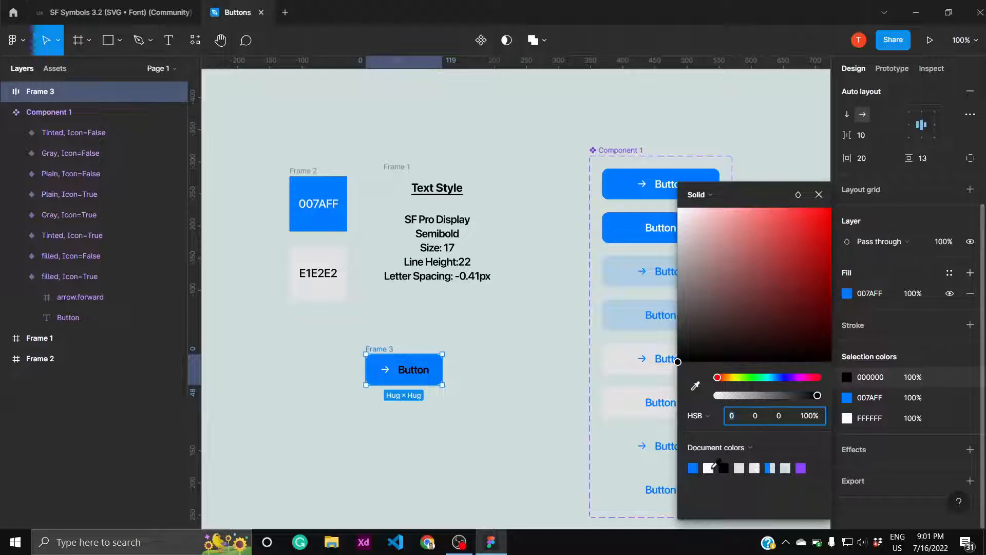
left_click(710, 468)
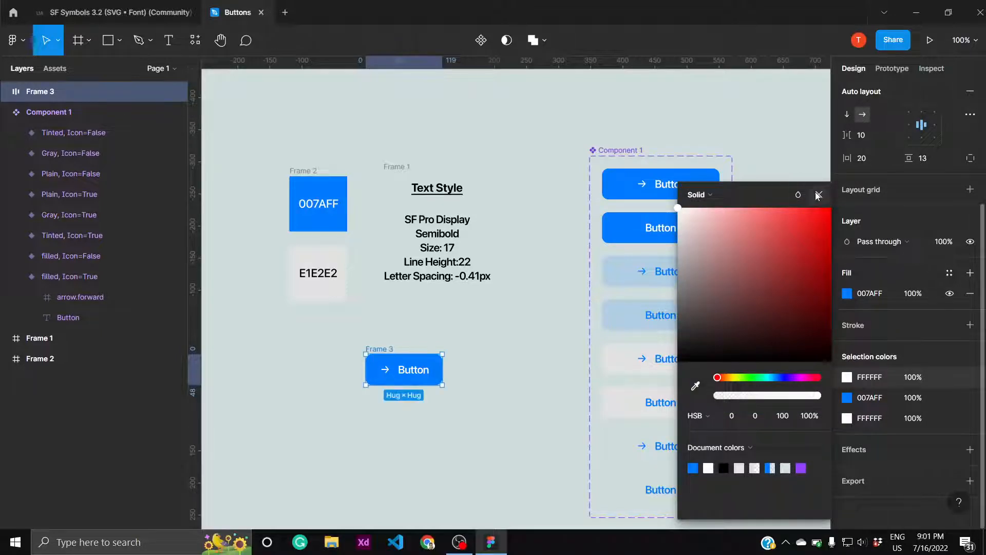
left_click(817, 194)
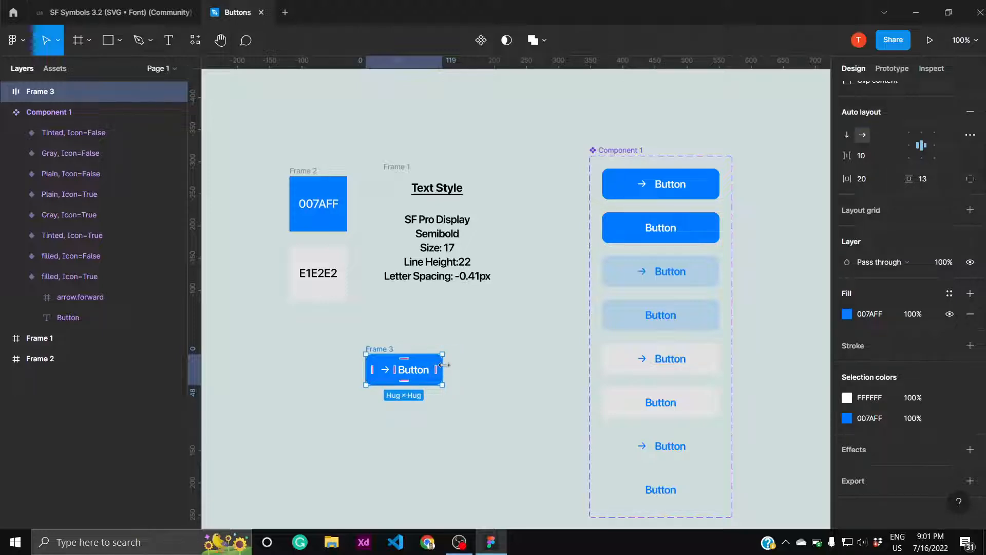
- Widen the button frame to about 233 and convert it into a component
left_click_drag(444, 365, 515, 366)
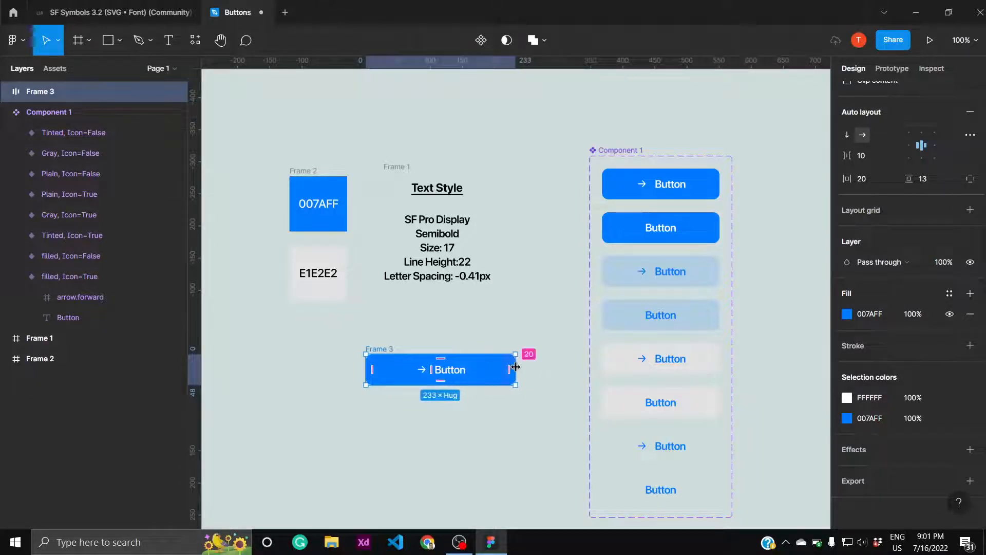
left_click(485, 429)
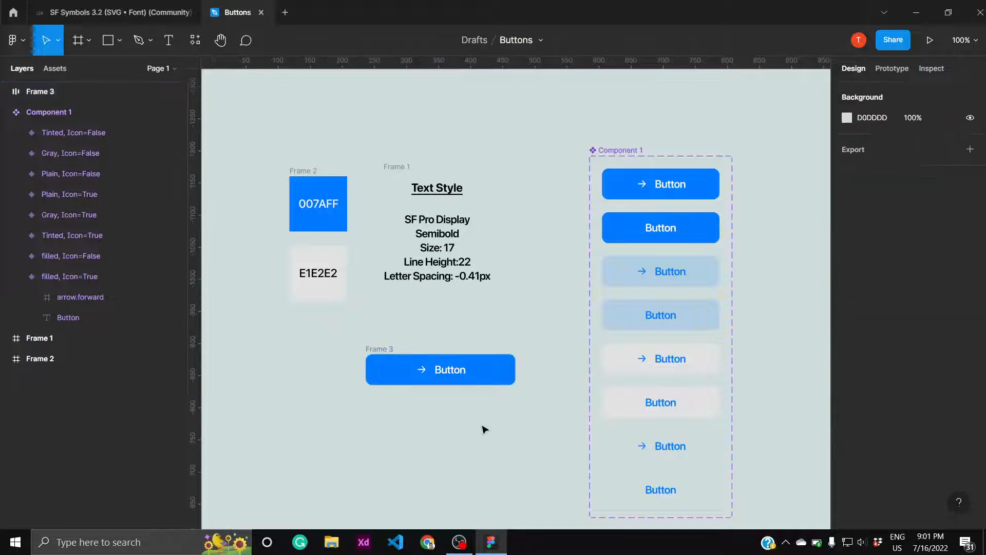
left_click(483, 376)
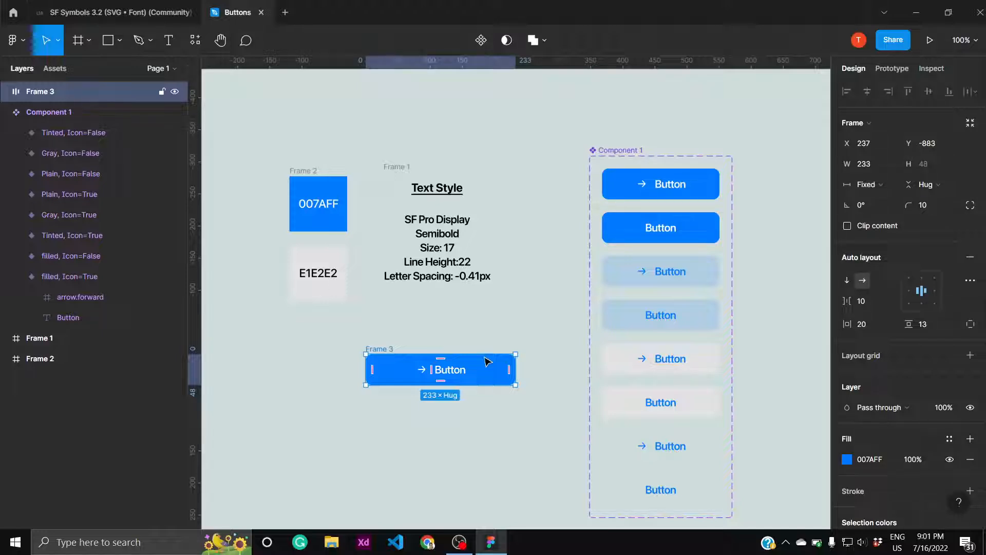
left_click(482, 41)
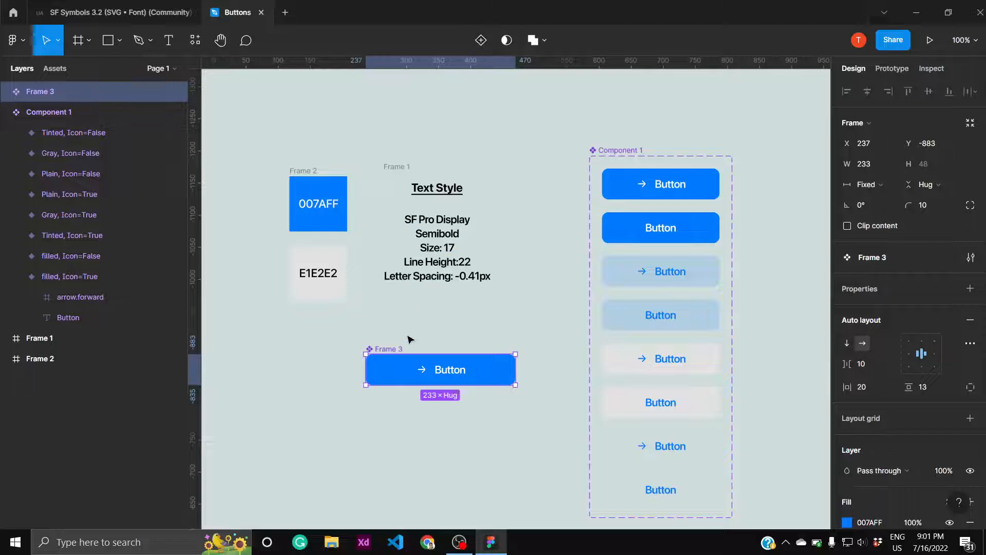
- Rename the new button component as "Type=Filled,Icon=True"
double_click(90, 91)
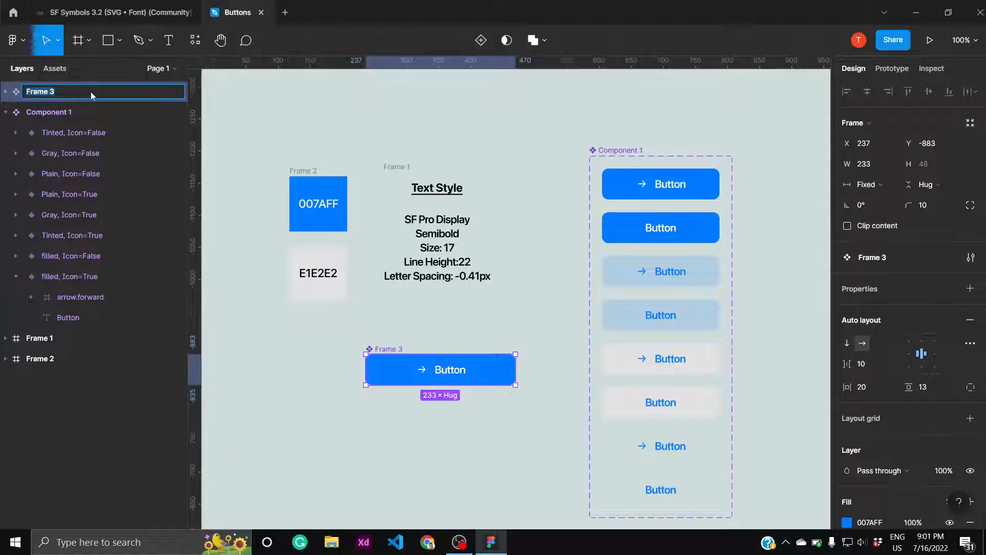
type("Type=Fill")
type("ed,Icon=")
type("True")
key("Return")
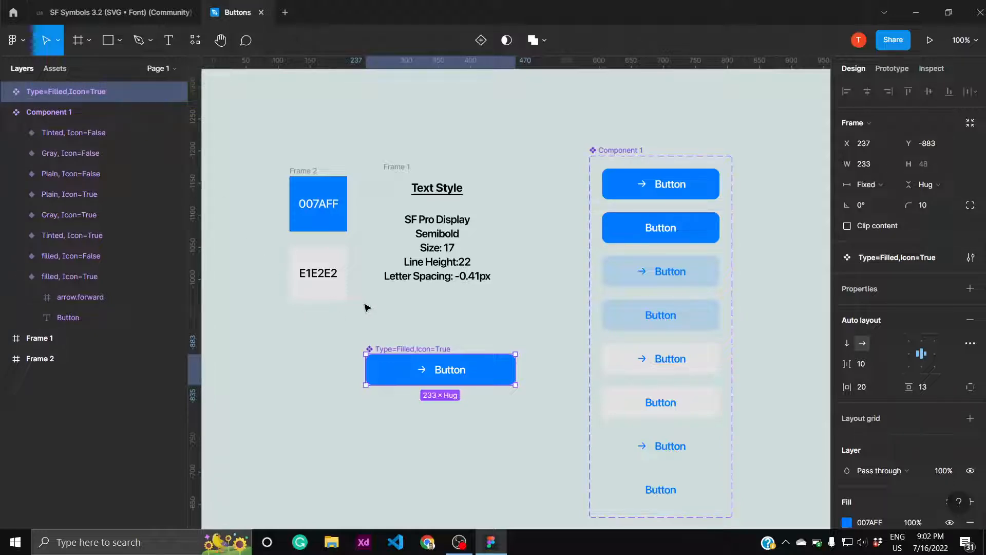
- Add a second variant to the filled button component and set its Icon property to False
left_click(481, 40)
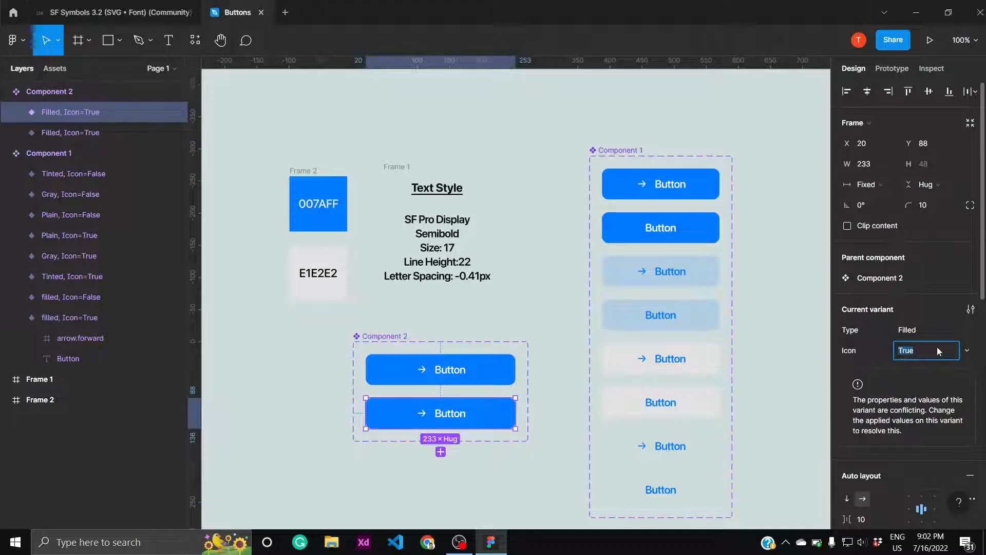
type("False")
key("Return")
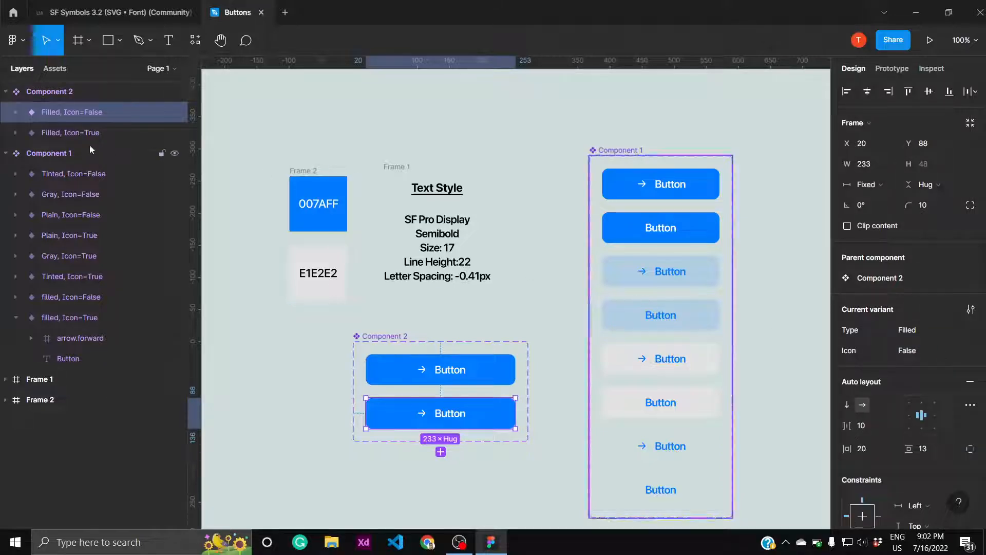
- Hide the arrow.forward icon in the Filled, Icon=False variant
left_click(16, 112)
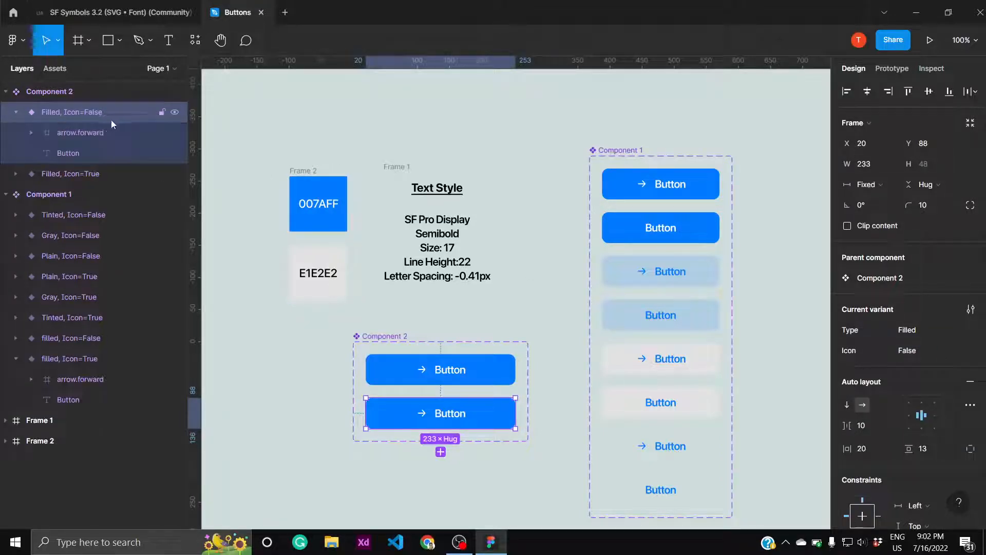
left_click(175, 132)
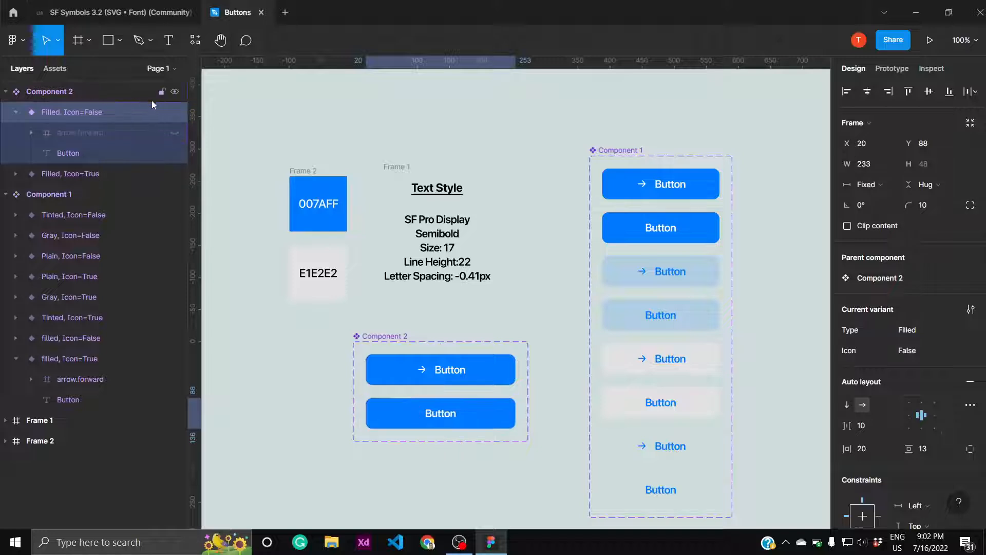
left_click(16, 112)
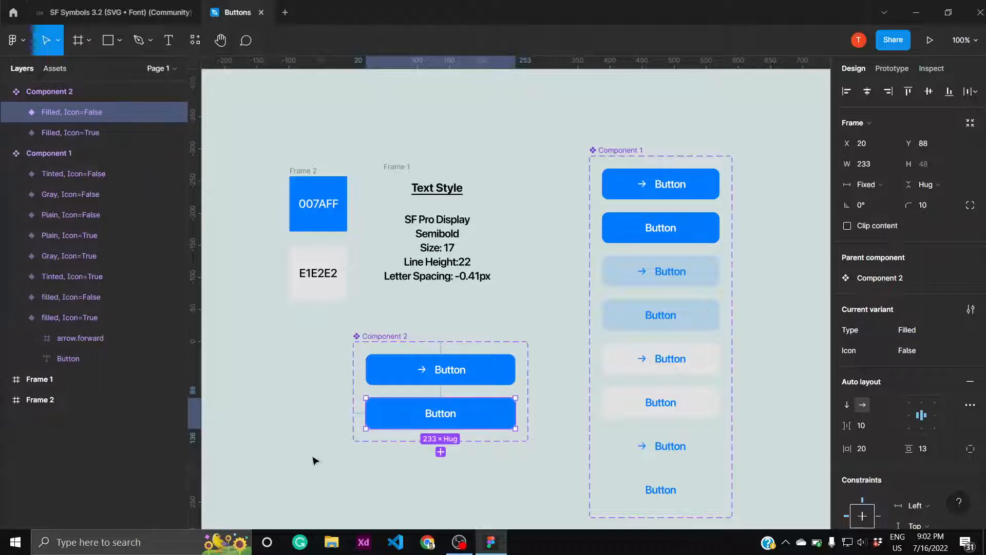
- Add a third variant below the icon-less filled button and make its arrow.forward icon visible
left_click(440, 452)
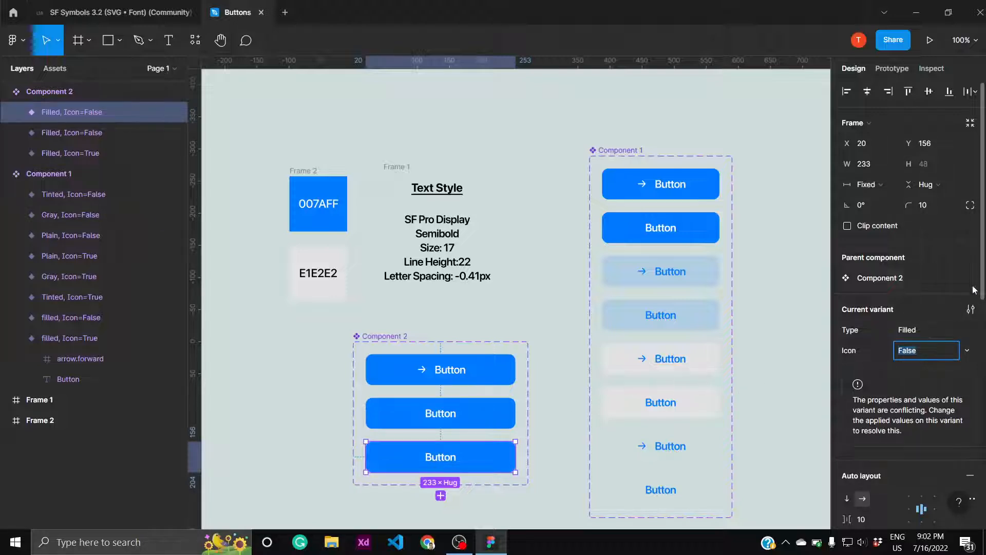
left_click_drag(984, 275, 984, 408)
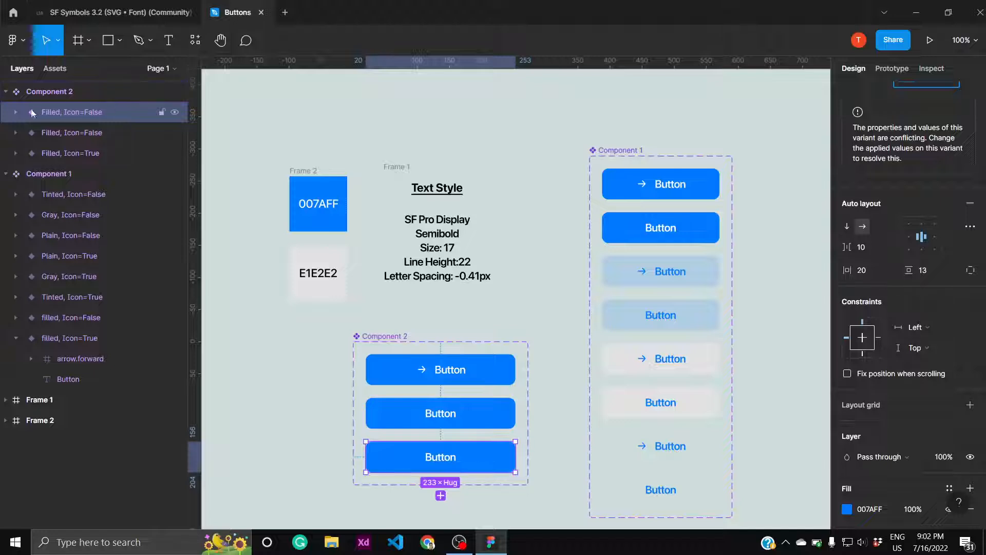
left_click(15, 112)
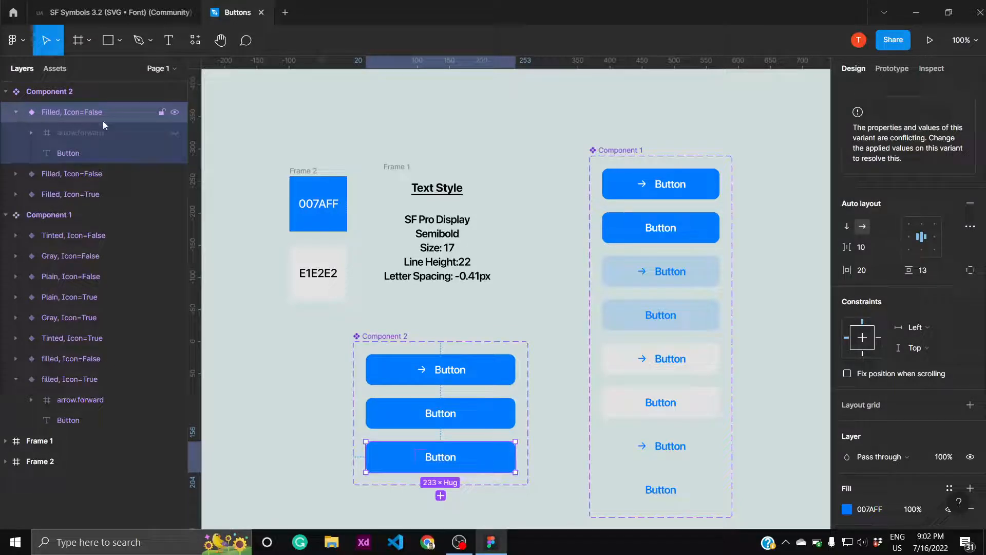
left_click(173, 134)
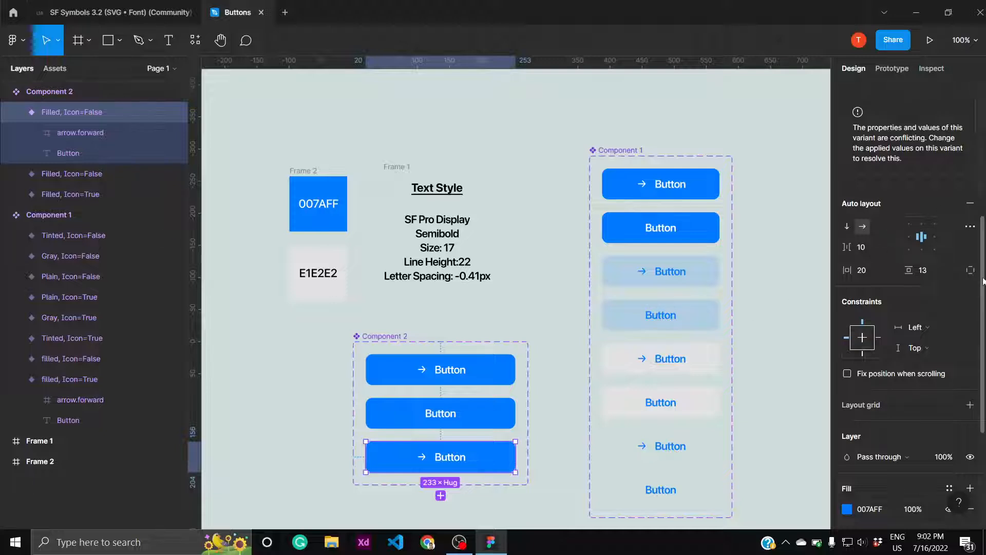
- Set the third variant's blue 007AFF fill opacity to 15%
scroll(983, 334, "down", 3)
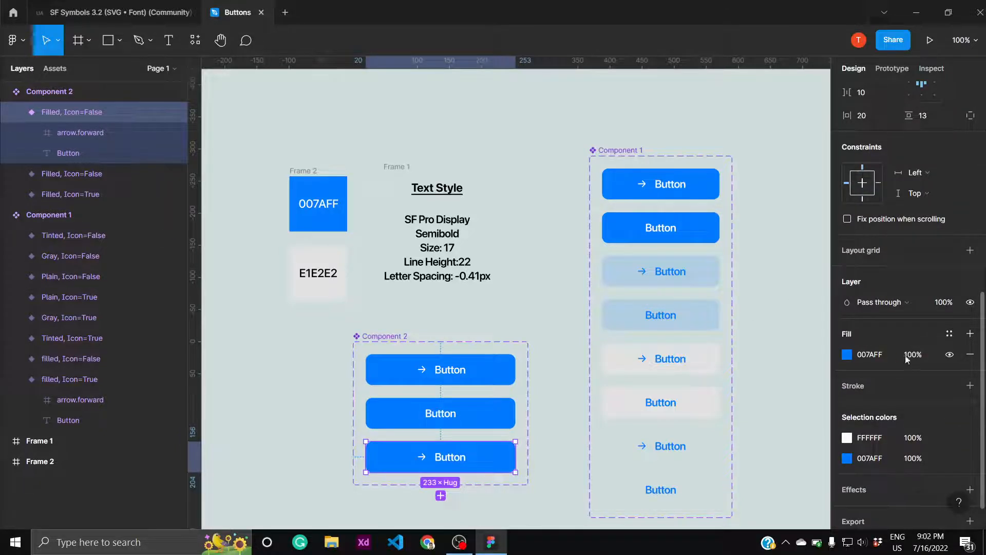
left_click(922, 355)
key("Return")
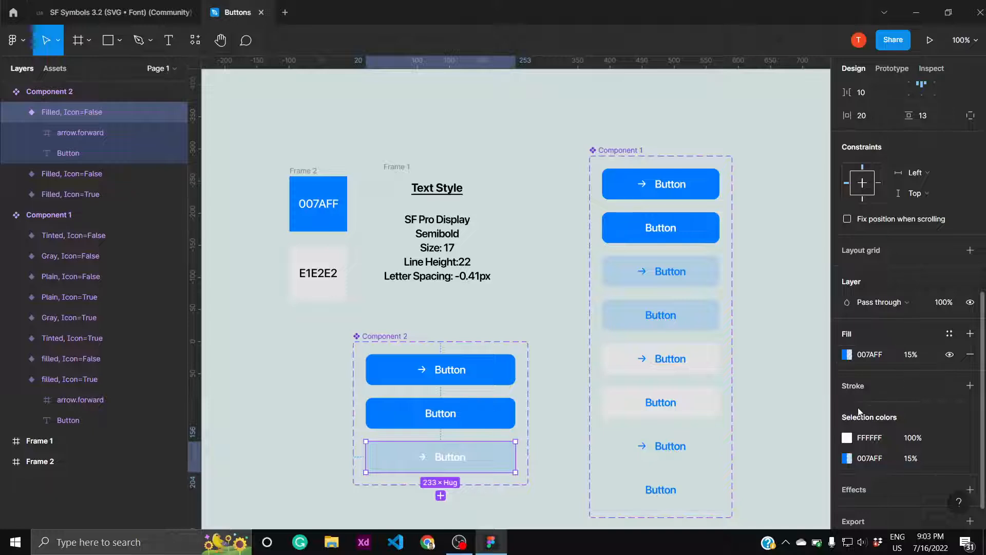
- Recolor the third variant's white arrow and label to the document blue 007AFF
left_click(847, 438)
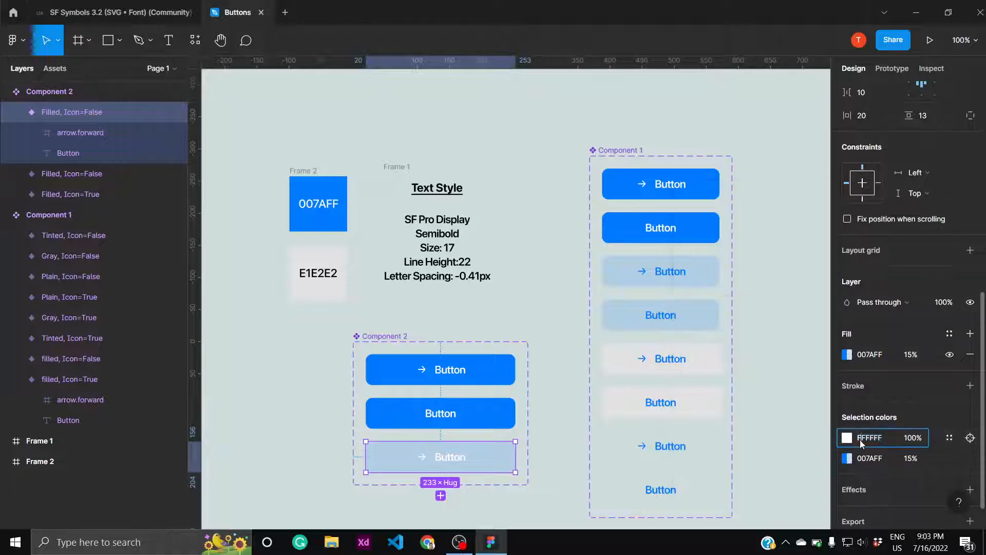
left_click(847, 439)
left_click(847, 438)
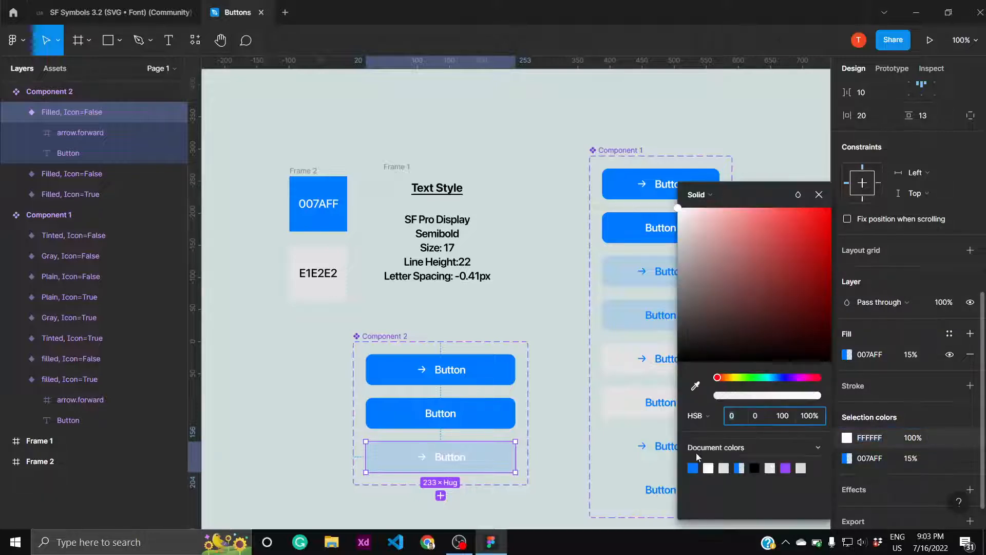
left_click(694, 467)
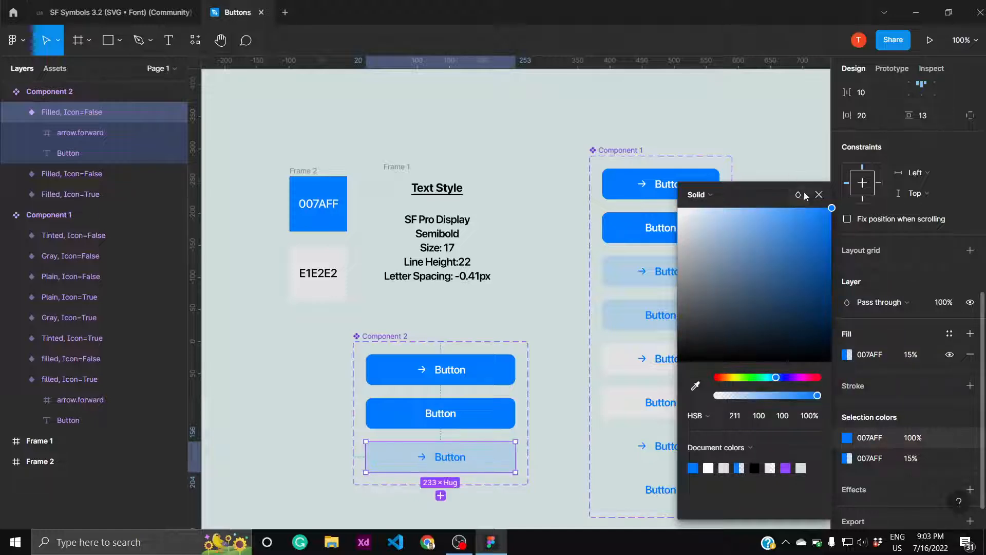
left_click(818, 196)
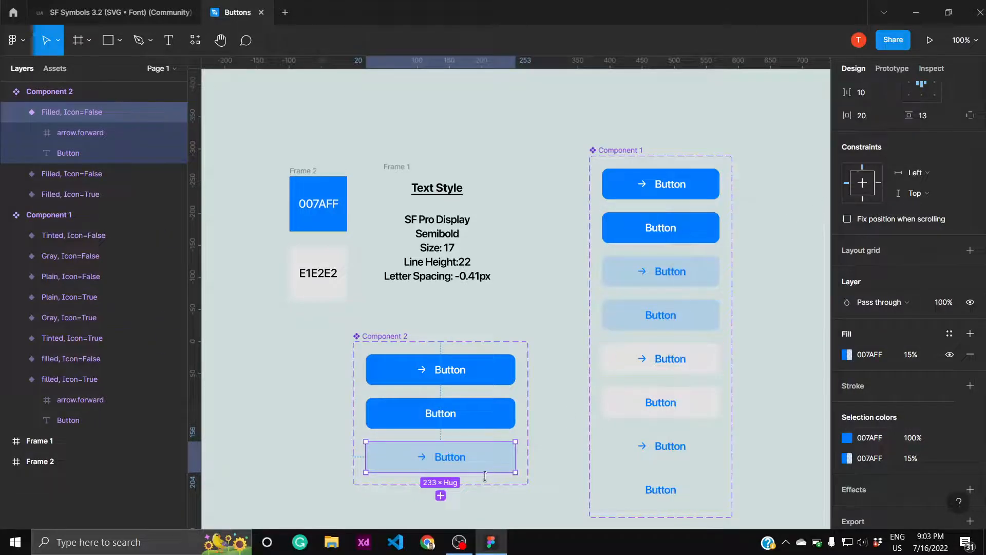
- Add a fourth variant copying the light-blue tinted button and hide its arrow.forward icon
left_click(440, 495)
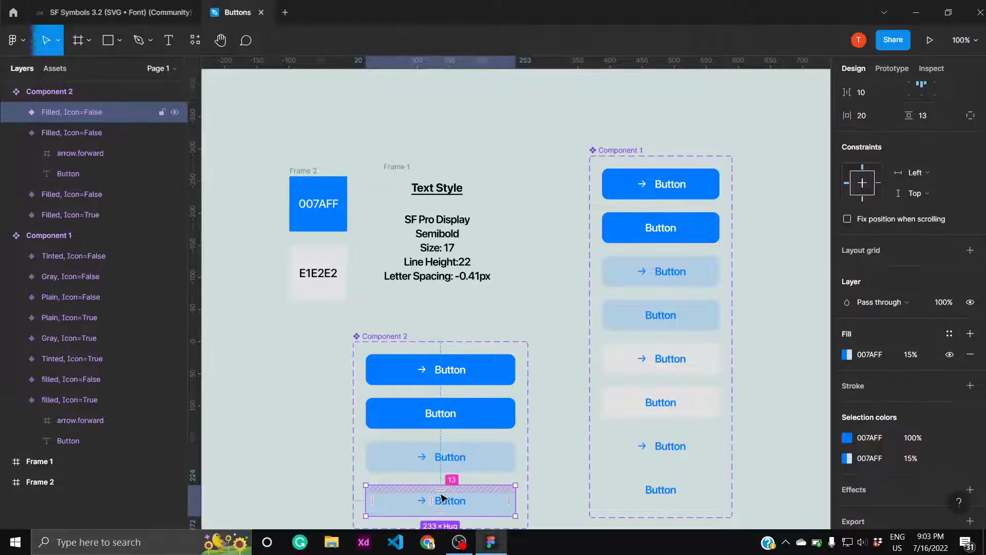
left_click(14, 111)
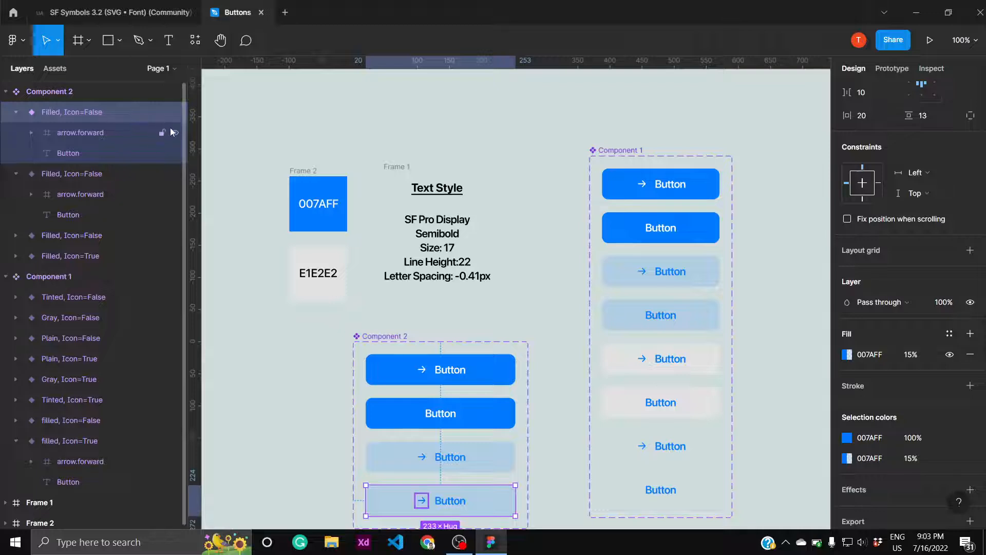
left_click(175, 132)
left_click(400, 327)
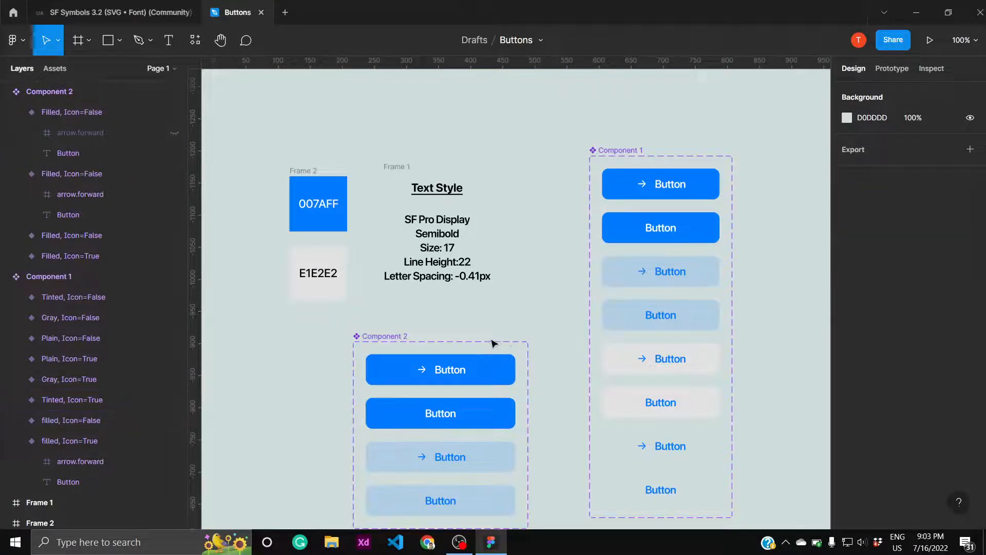
left_click(404, 336)
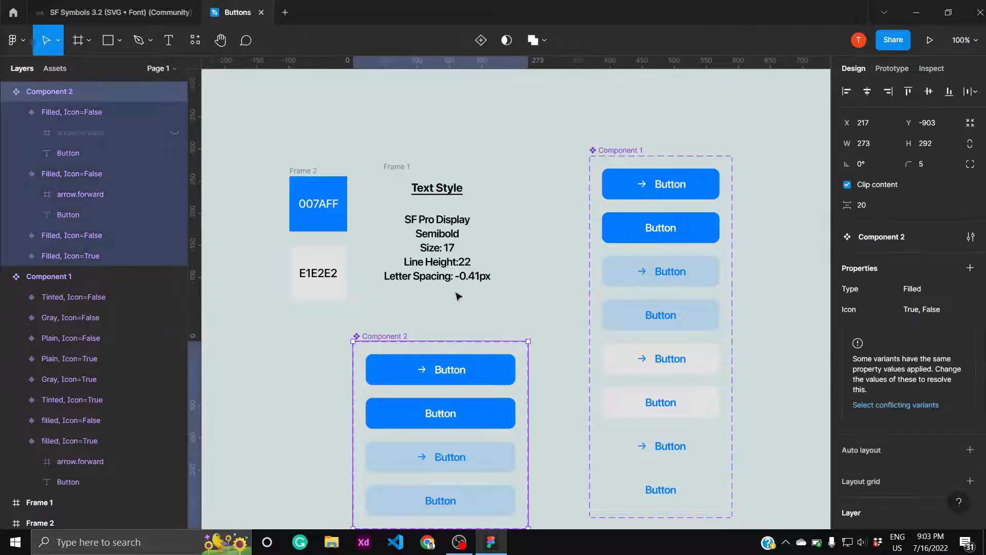
left_click(800, 329)
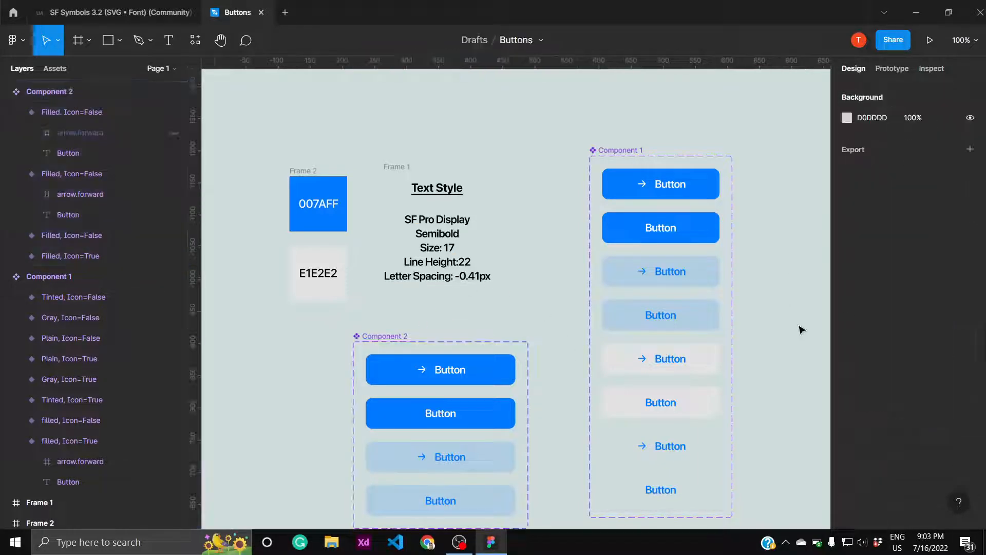
- Add a fifth variant from the tinted button without an icon and make its arrow.forward icon visible
left_click(471, 502)
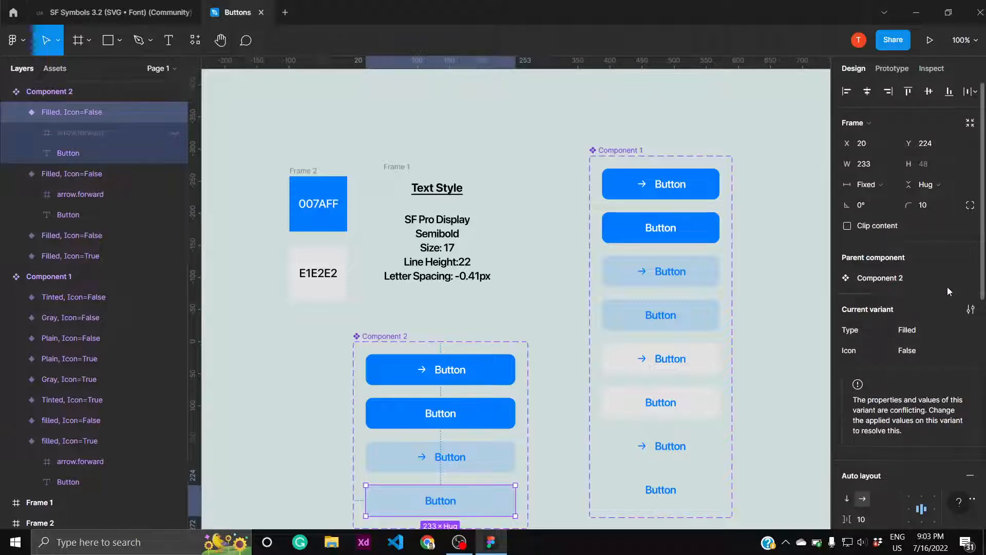
mouse_move(983, 262)
left_mouse_down()
mouse_move(983, 317)
mouse_move(983, 257)
left_mouse_up()
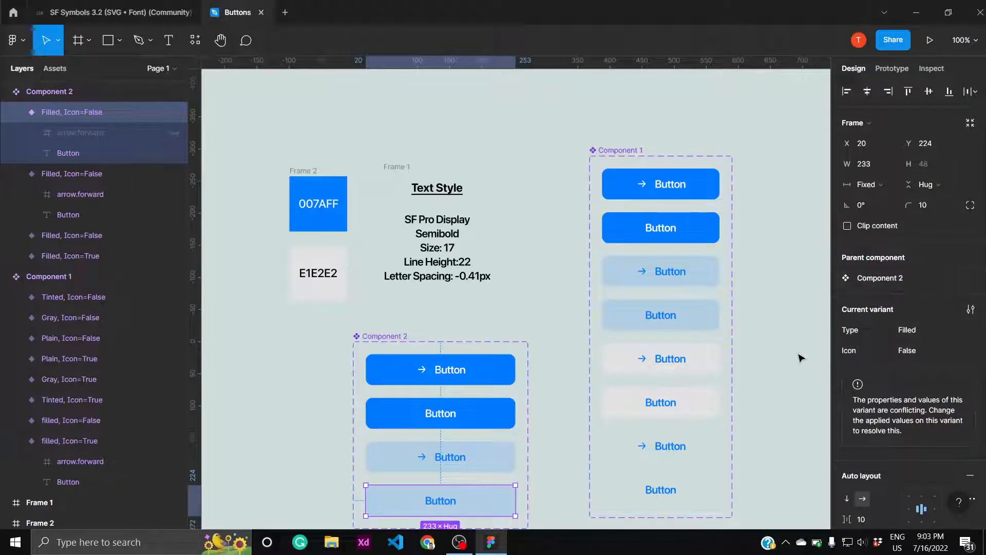
key("ctrl+minus")
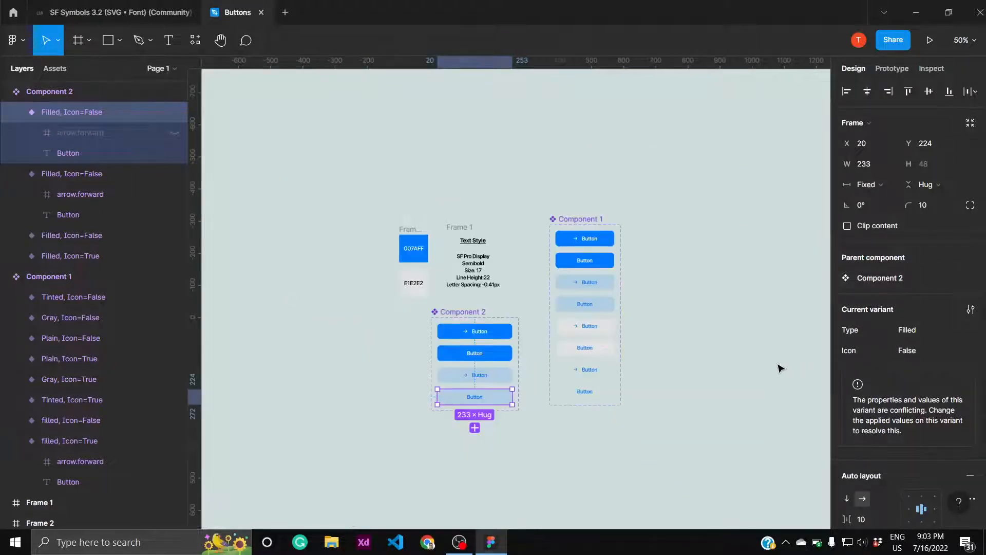
left_click(475, 427)
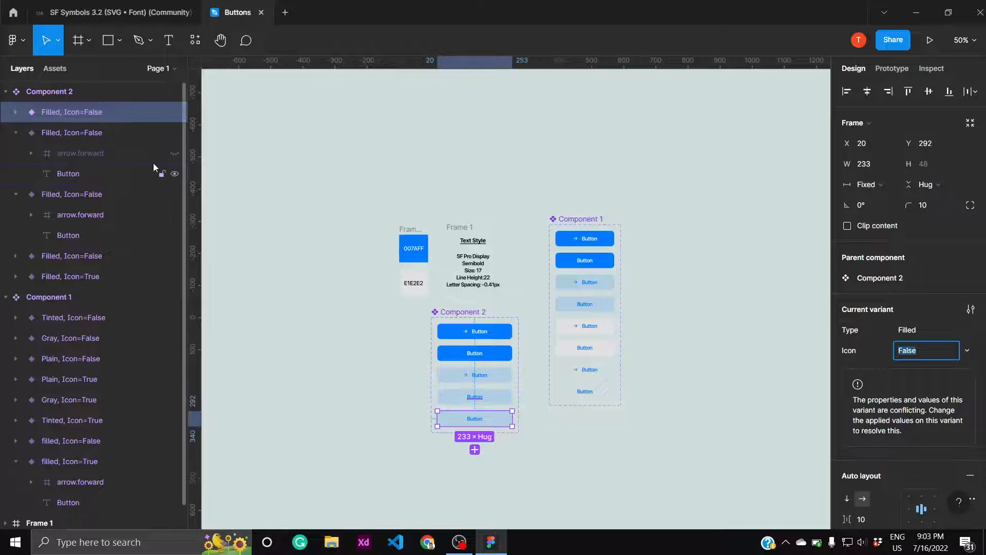
left_click(17, 112)
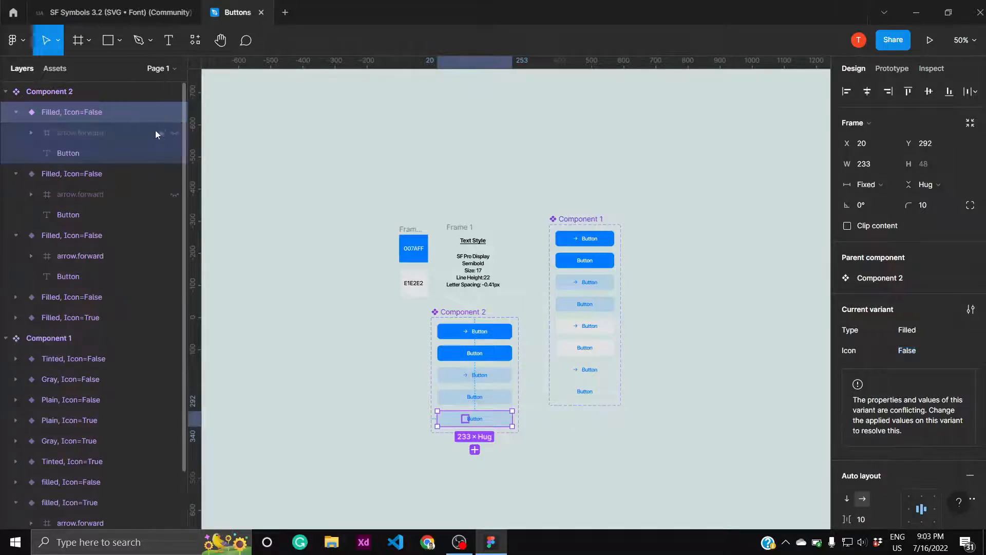
left_click(175, 132)
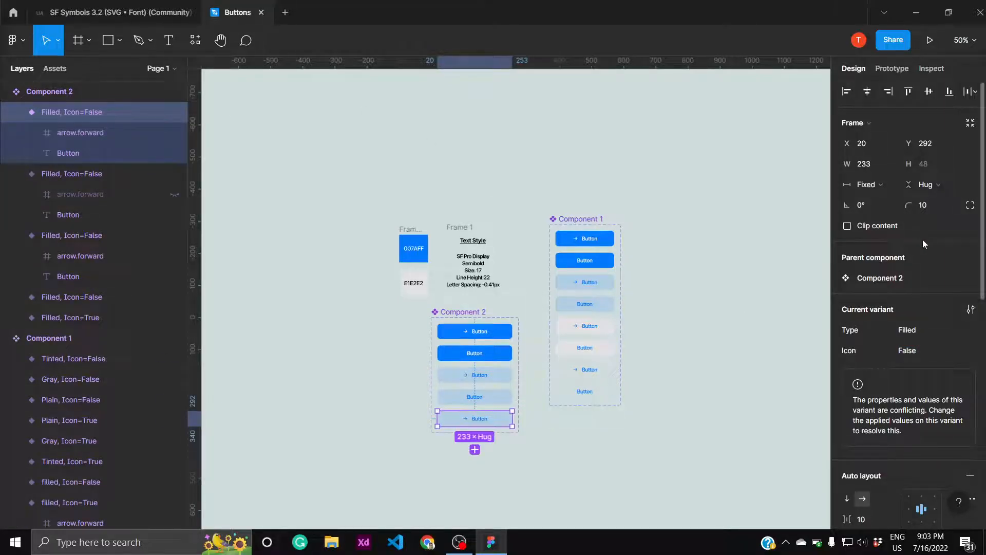
- Set the fifth variant's fill to E1E2E2 at 100% opacity
scroll(866, 339, "down", 8)
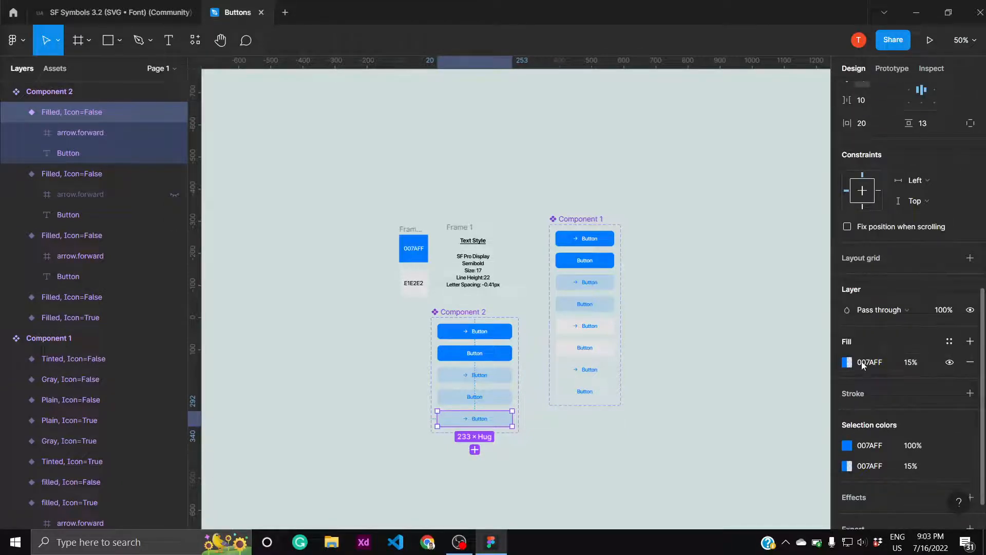
left_click(862, 364)
type("e1e2e2")
left_click(917, 362)
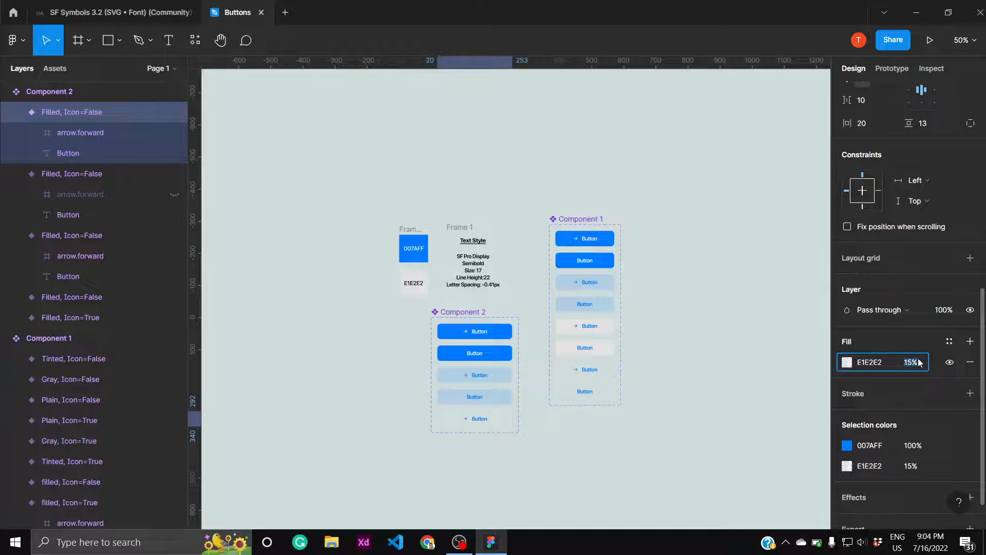
type("100")
key("Return")
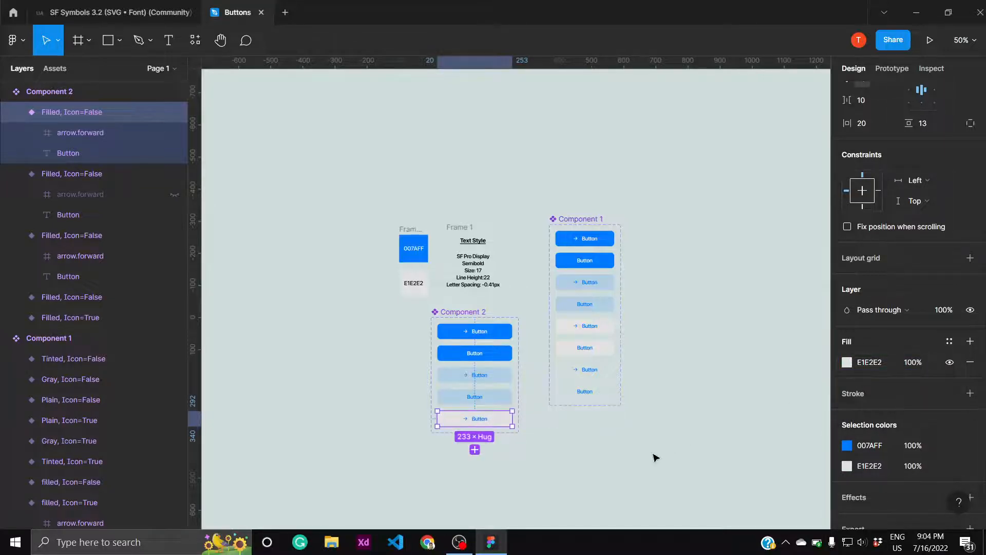
- Add a sixth variant copying the gray button and hide its arrow.forward icon
left_click(474, 452)
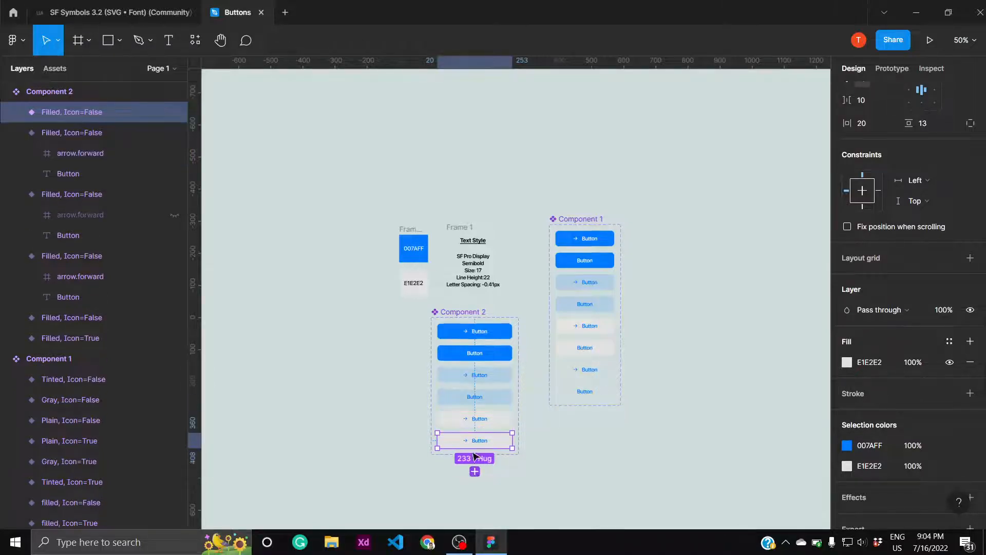
left_click(16, 112)
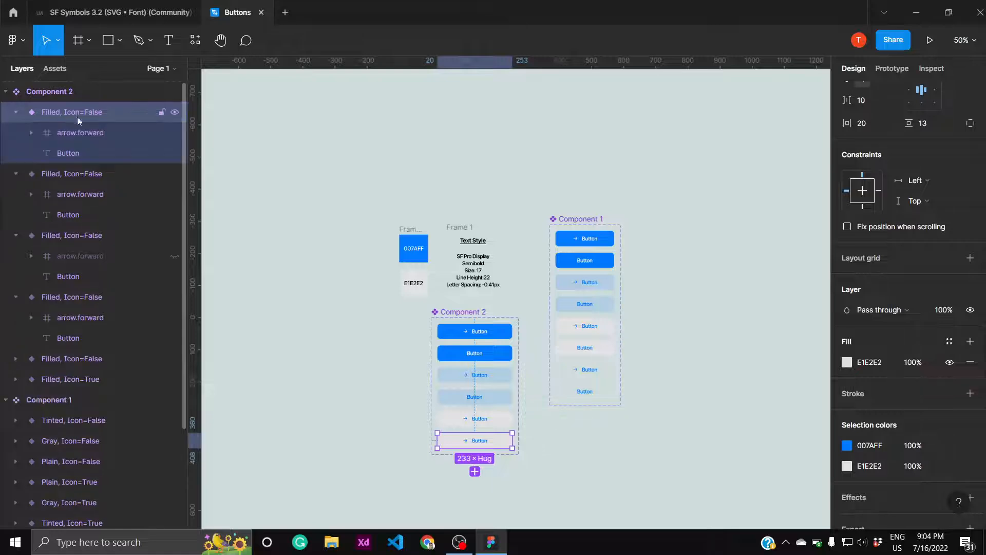
left_click(174, 132)
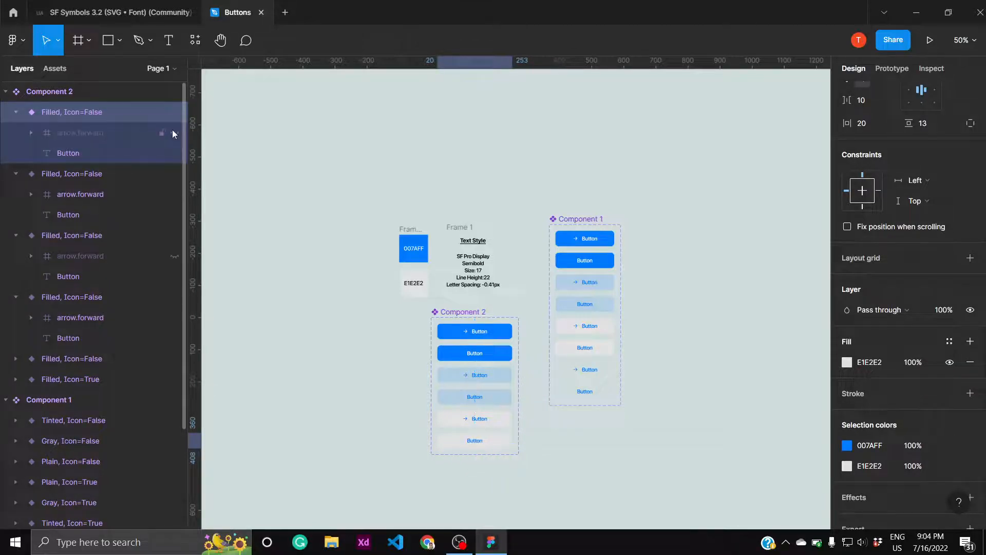
left_click(376, 273)
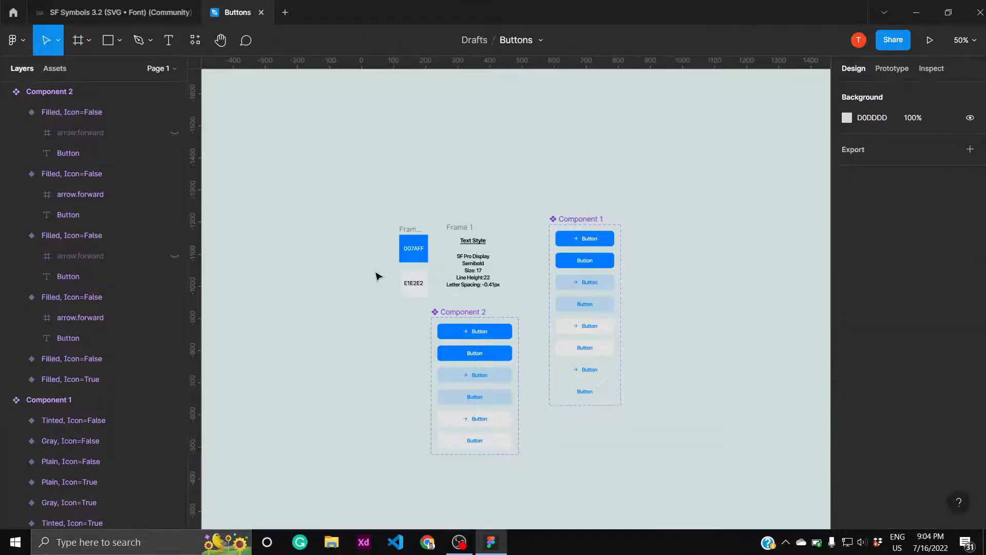
- Duplicate the gray button variant with the arrow icon as a seventh variant at the end of the set
left_click(460, 418)
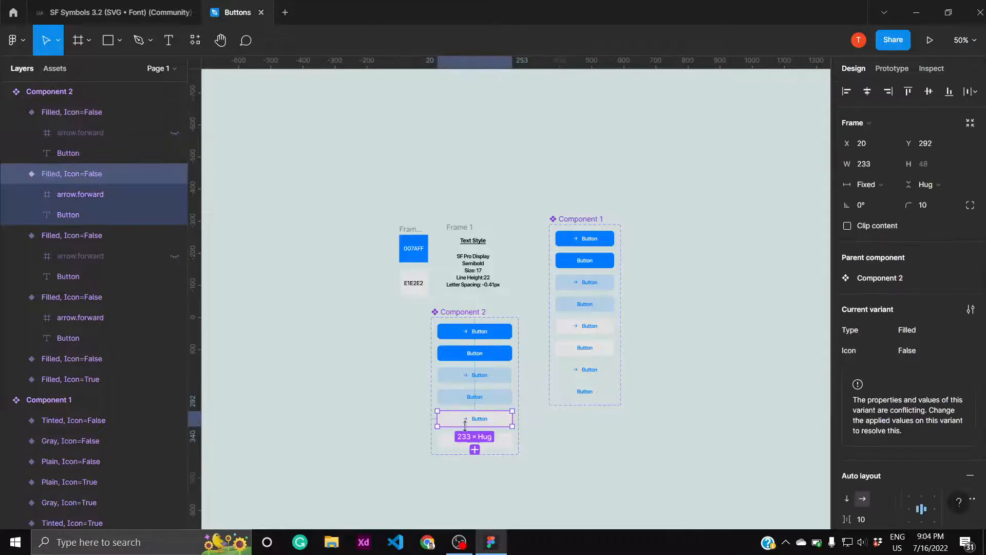
key("ctrl+d")
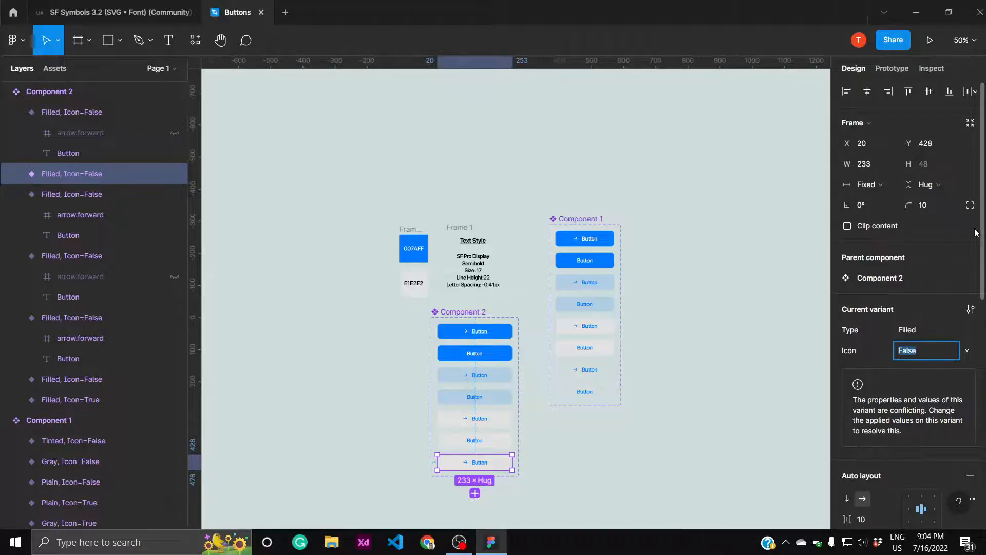
- Hide the E1E2E2 fill of the seventh variant in Component 2
scroll(976, 232, "down", 6)
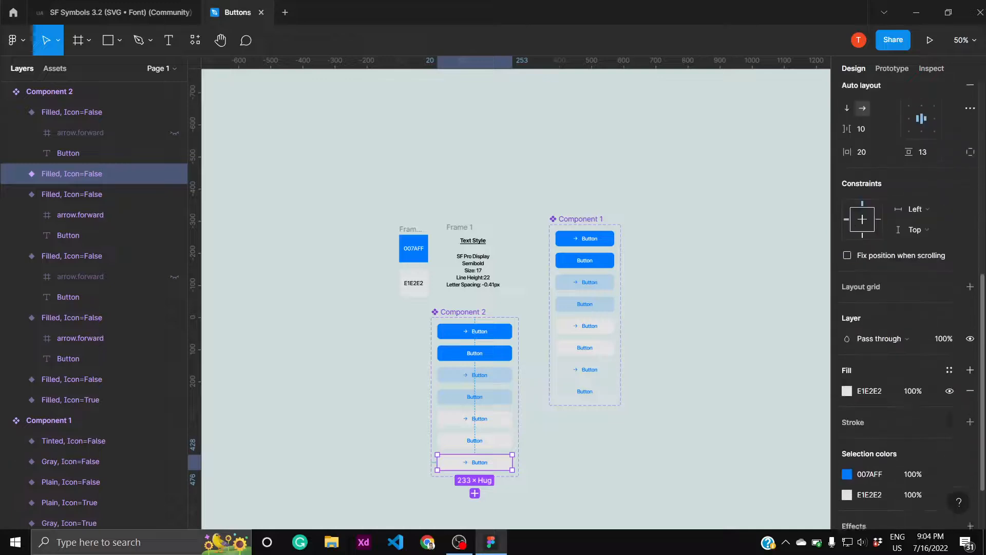
scroll(914, 303, "down", 3)
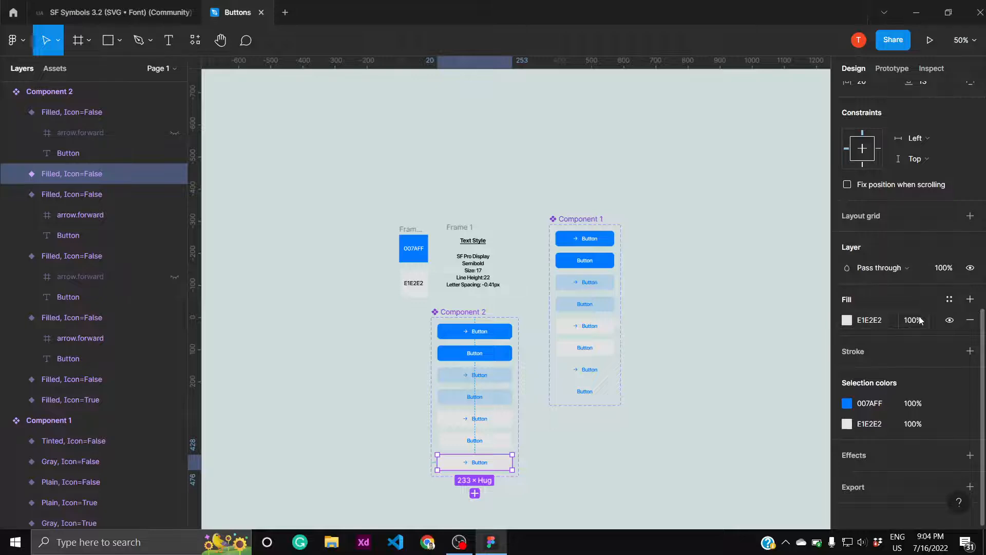
left_click(949, 320)
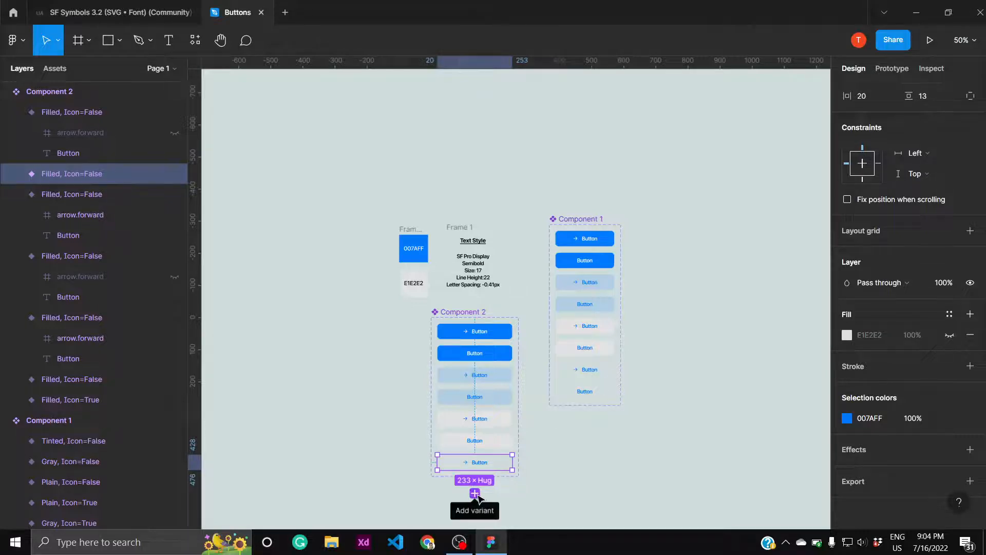
- Add an eighth variant copying the unfilled button and hide its arrow.forward icon
left_click(475, 494)
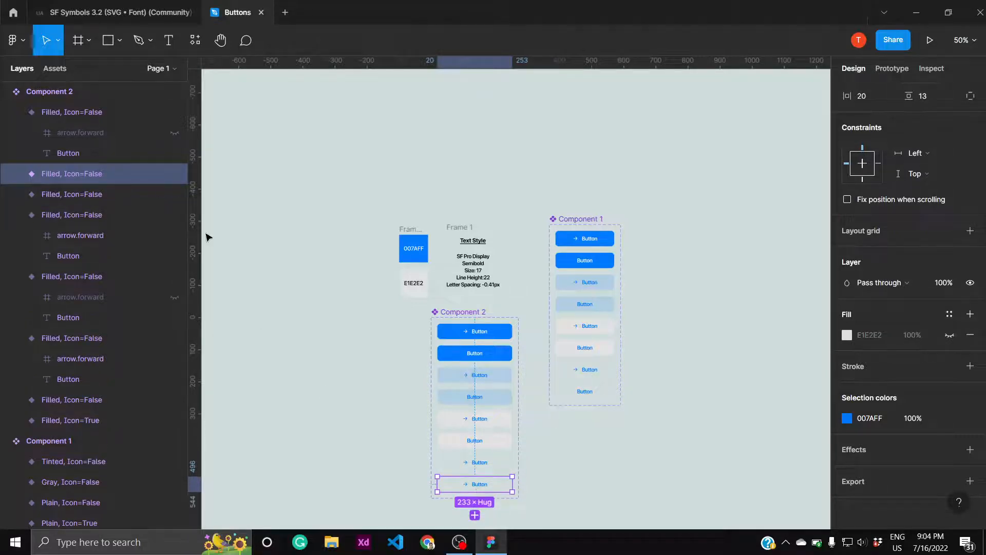
left_click(17, 174)
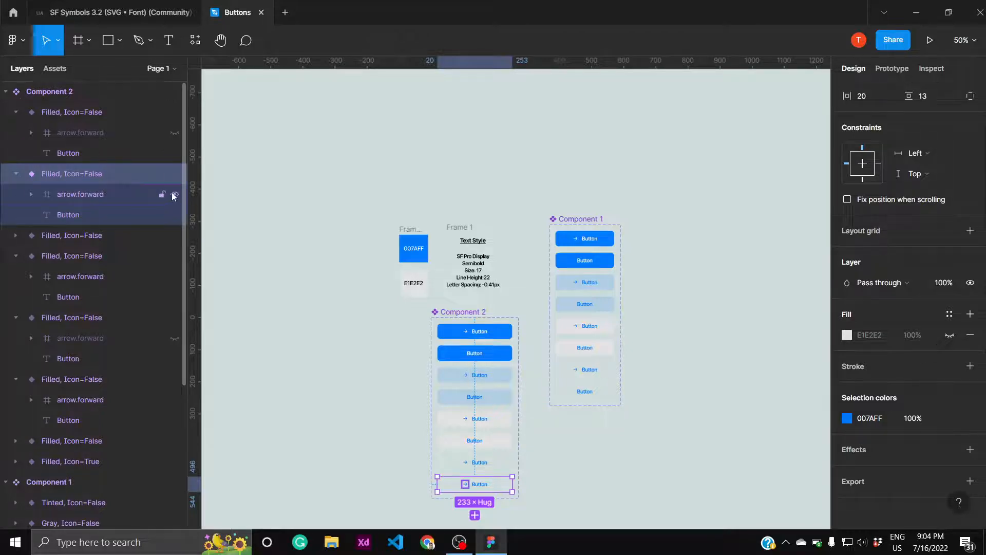
left_click(175, 196)
left_click(351, 401)
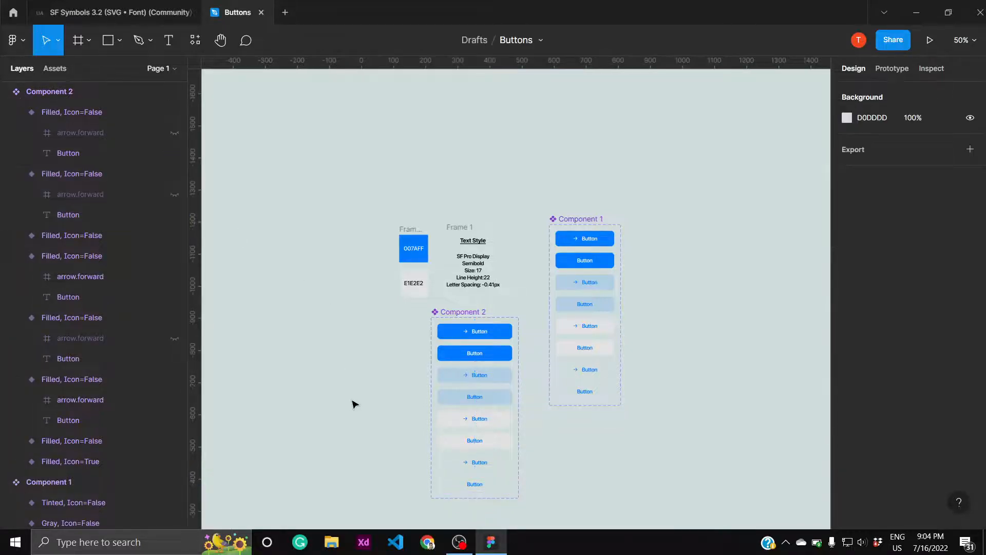
- Set the third variant's Type to a new value Tinted and its Icon property to True
left_click(455, 379)
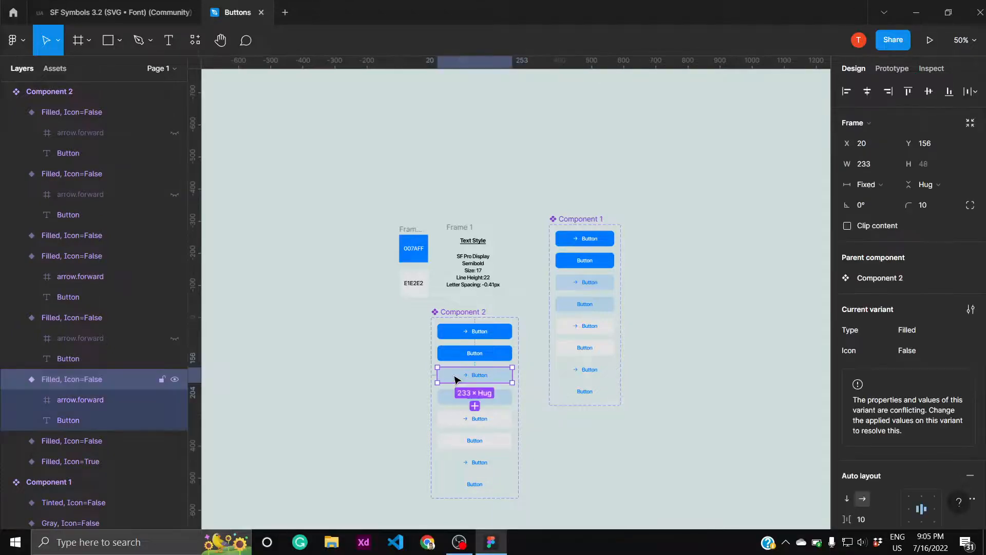
left_click(930, 324)
type("Tin")
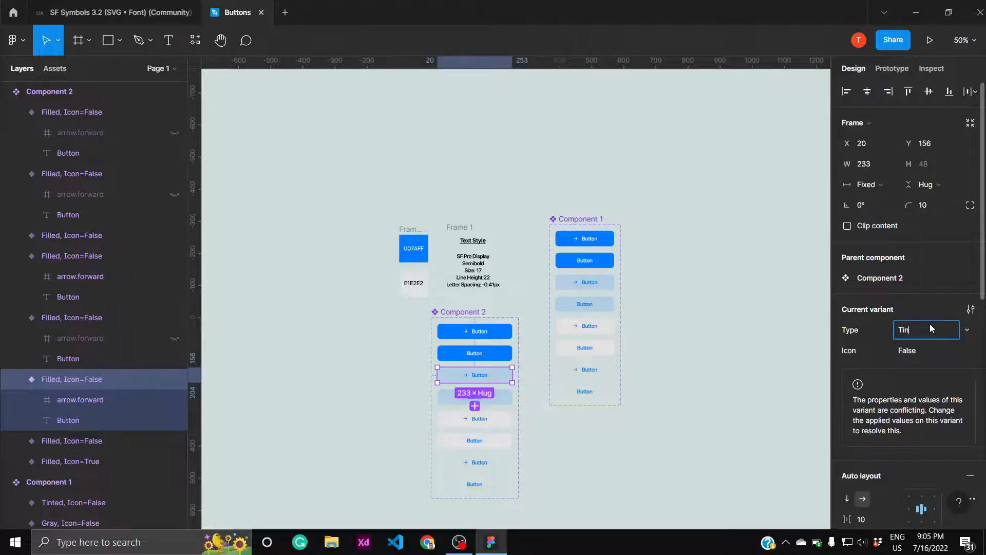
type("ted")
key("Return")
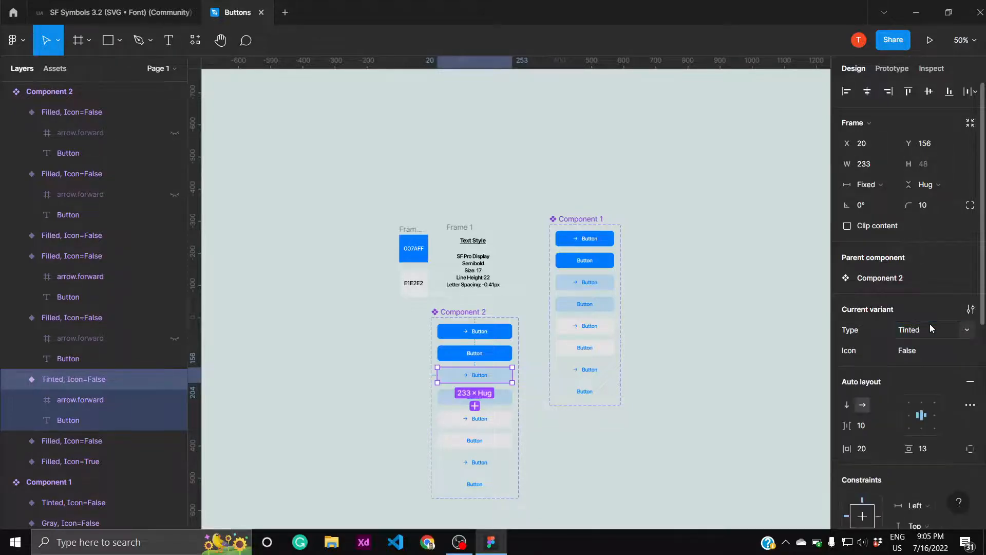
left_click(958, 350)
left_click(964, 338)
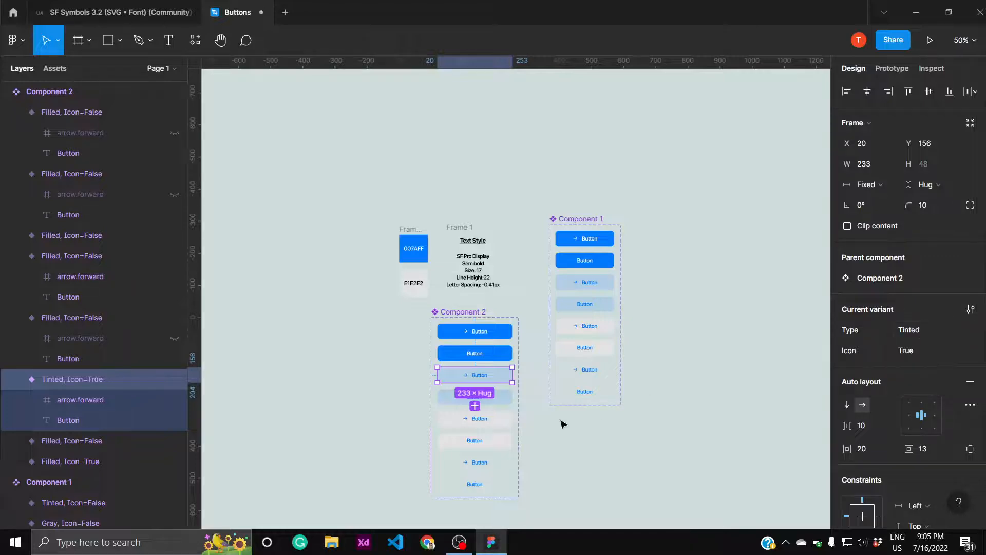
- Set the Type of the fourth variant, the light blue button without an arrow, to Tinted
left_click(504, 400)
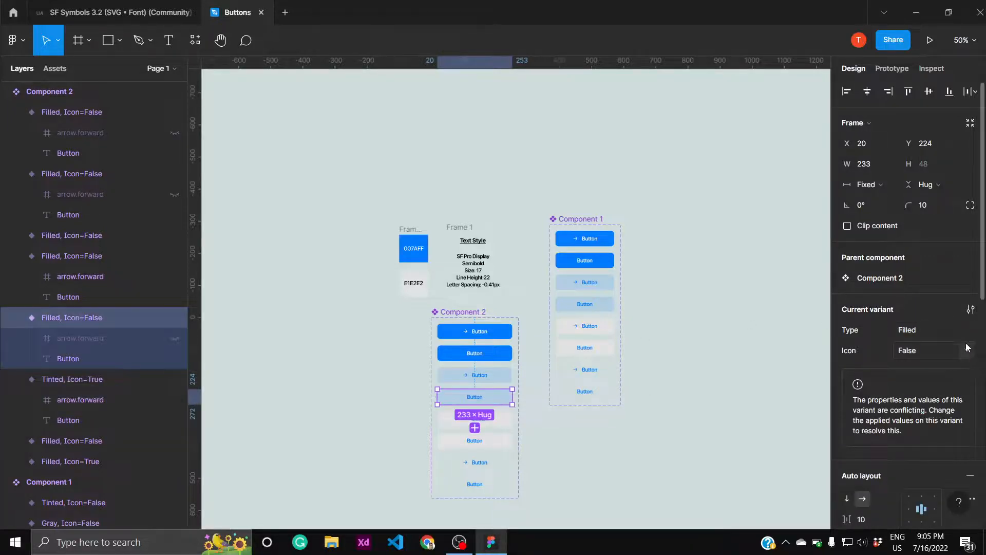
left_click(966, 330)
left_click(963, 345)
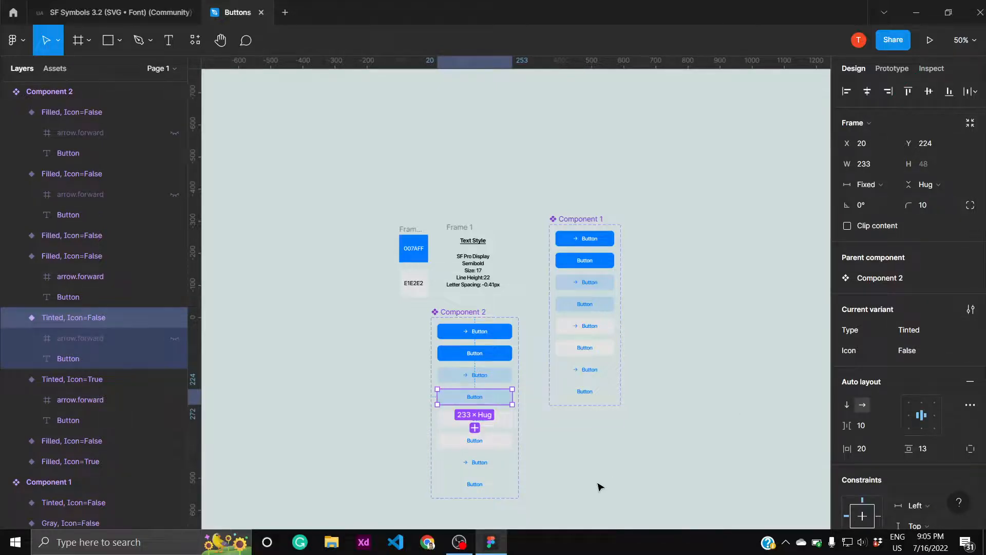
- Give the fifth variant, the gray button with an arrow, a new Type value Gray and set Icon to True
left_click(506, 421)
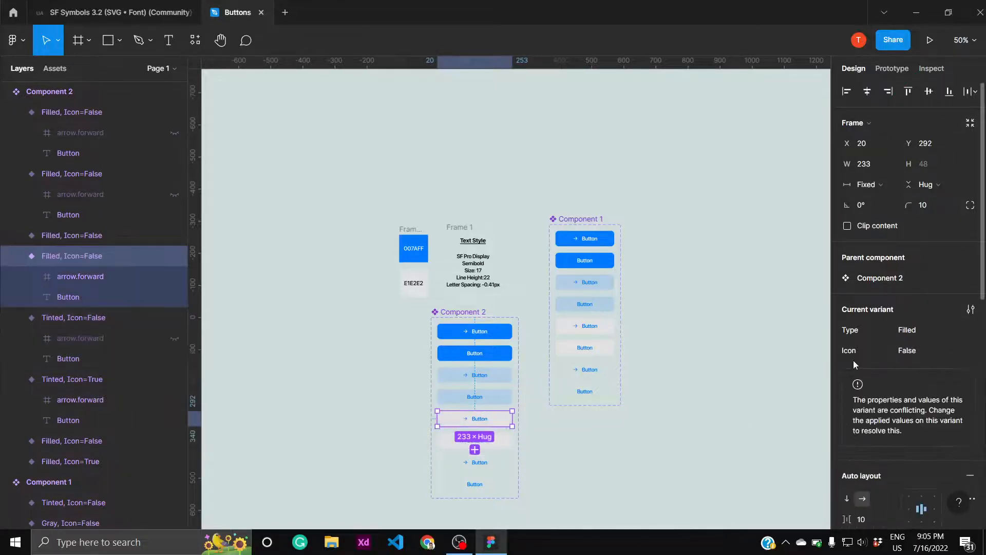
left_click(966, 332)
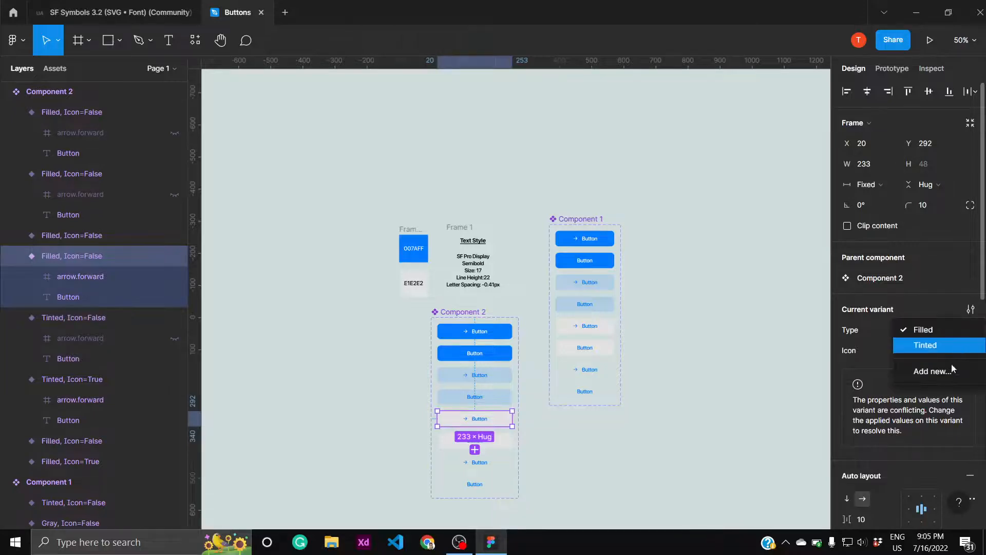
left_click(950, 371)
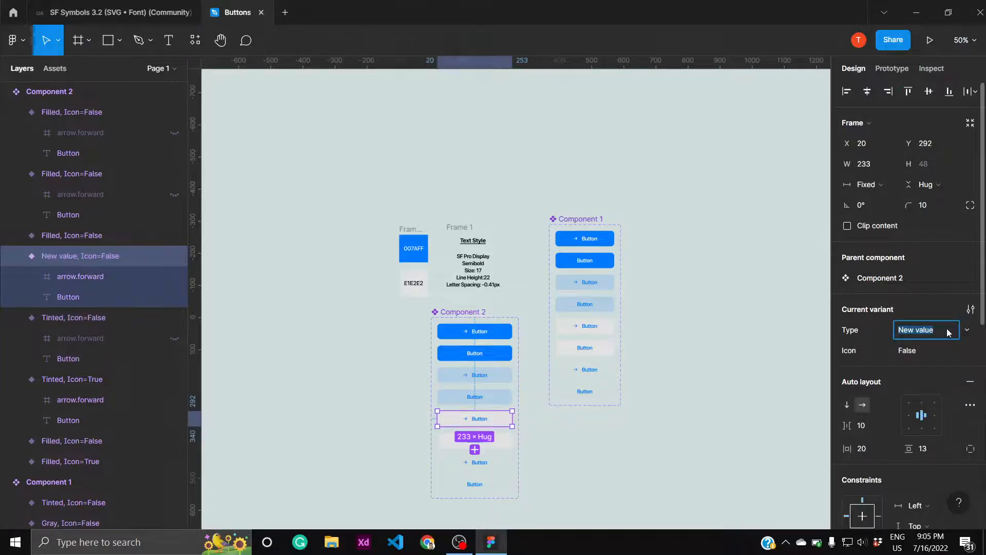
type("Gray")
key("Return")
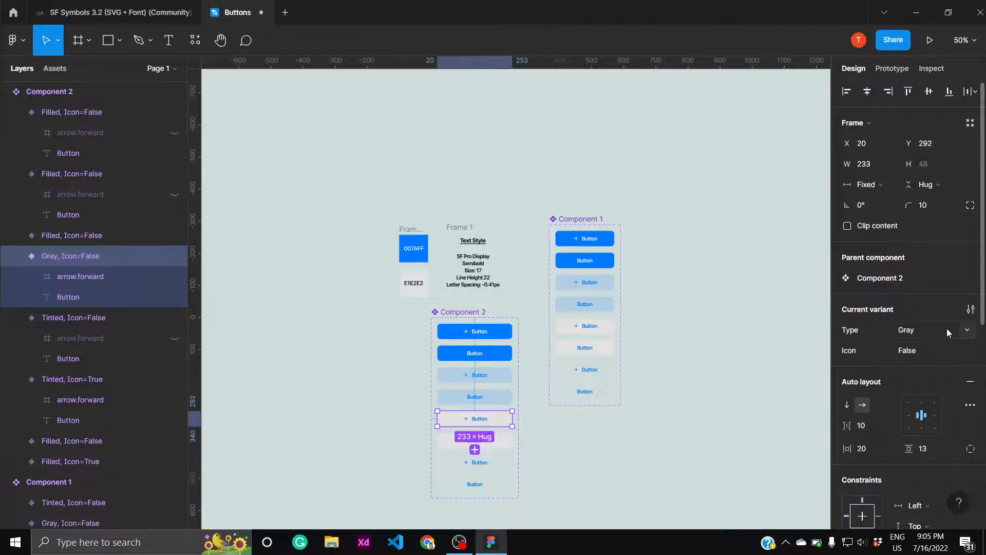
left_click(968, 352)
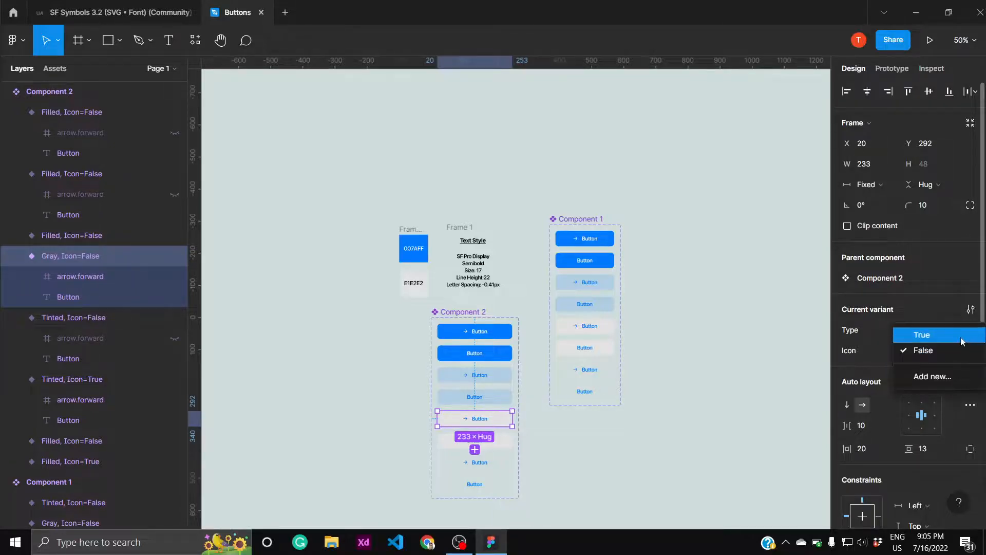
left_click(922, 335)
- Set the Type of the sixth variant, the gray button without an arrow, to Gray
left_click(496, 440)
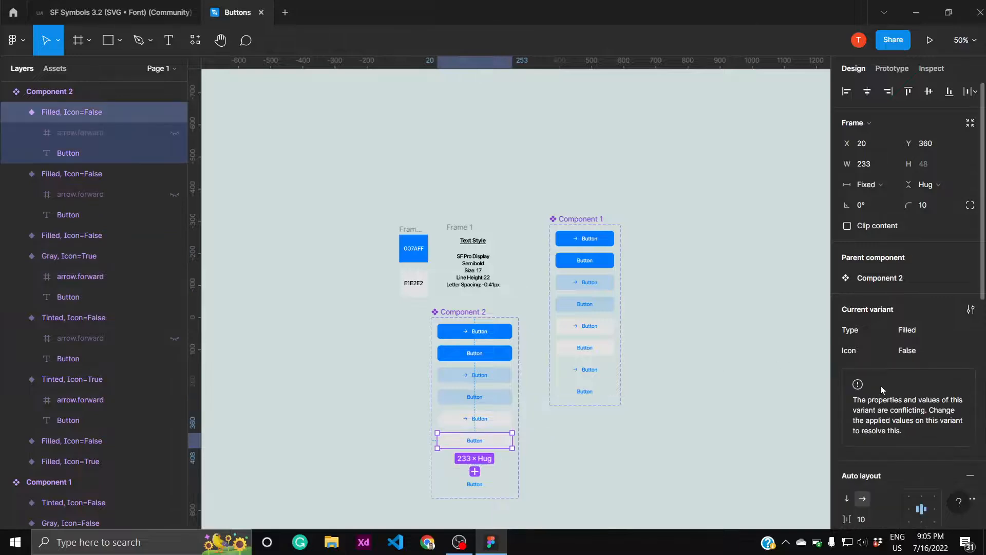
left_click(967, 330)
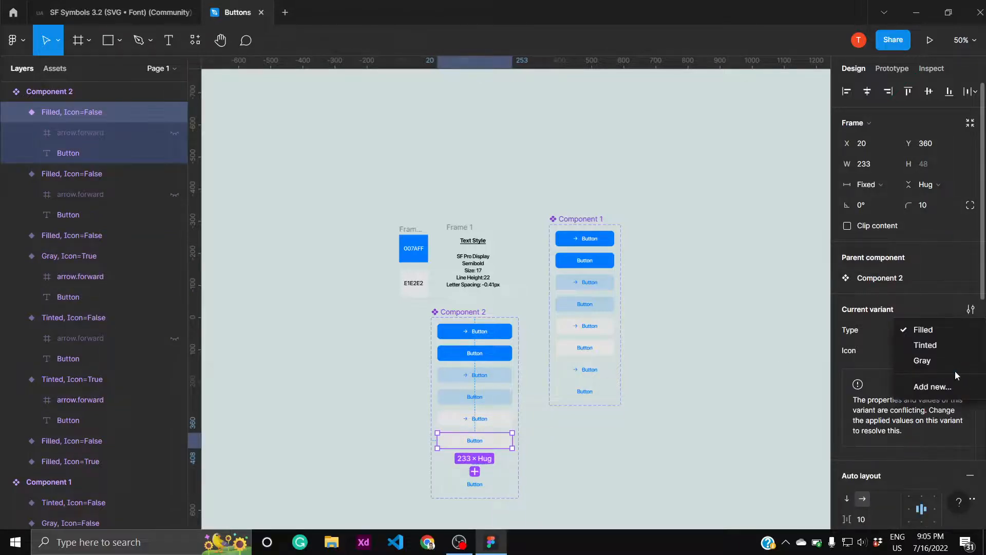
left_click(960, 360)
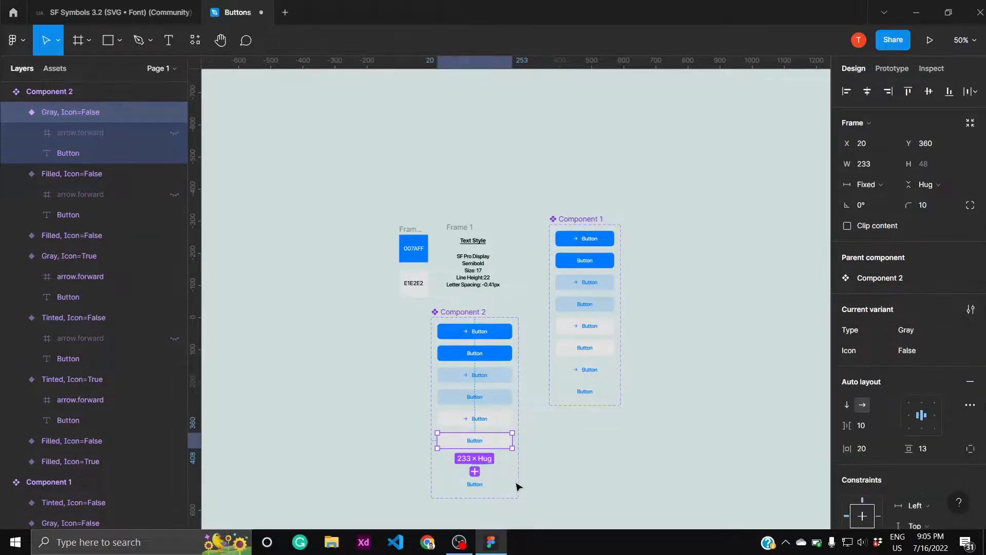
- Give the seventh variant, the unfilled button with an arrow, a new Type value Plain and set Icon to True
left_click(508, 467)
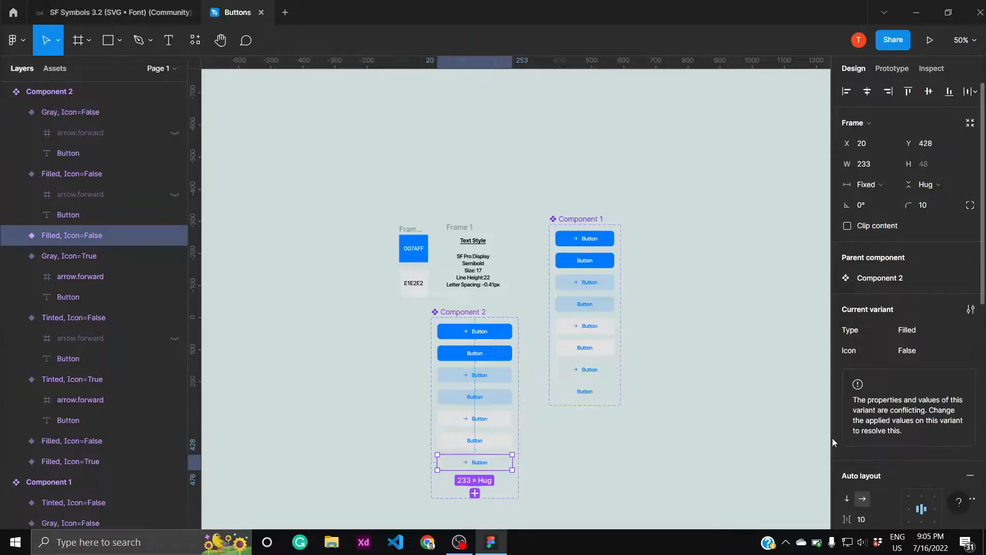
left_click(963, 331)
left_click(951, 386)
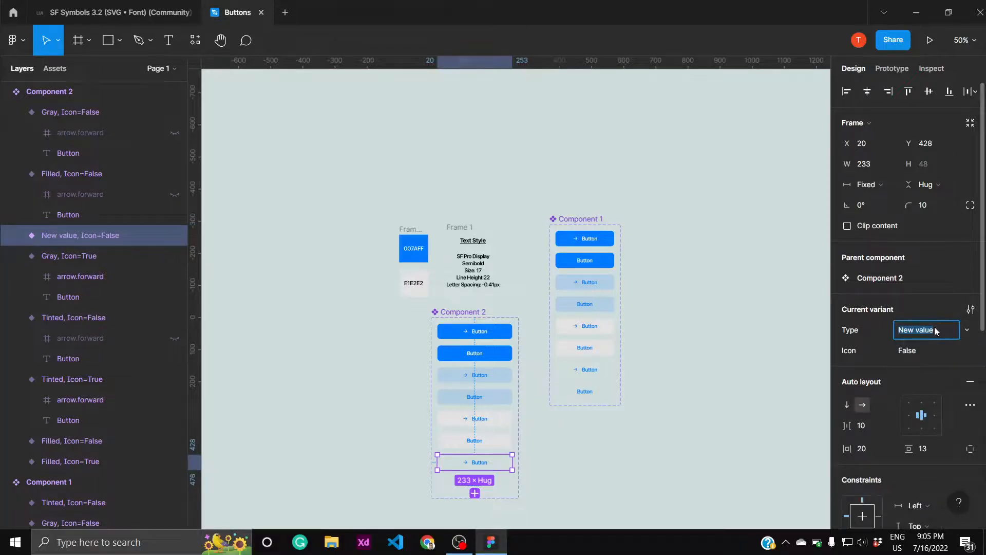
type("Plain")
key("Return")
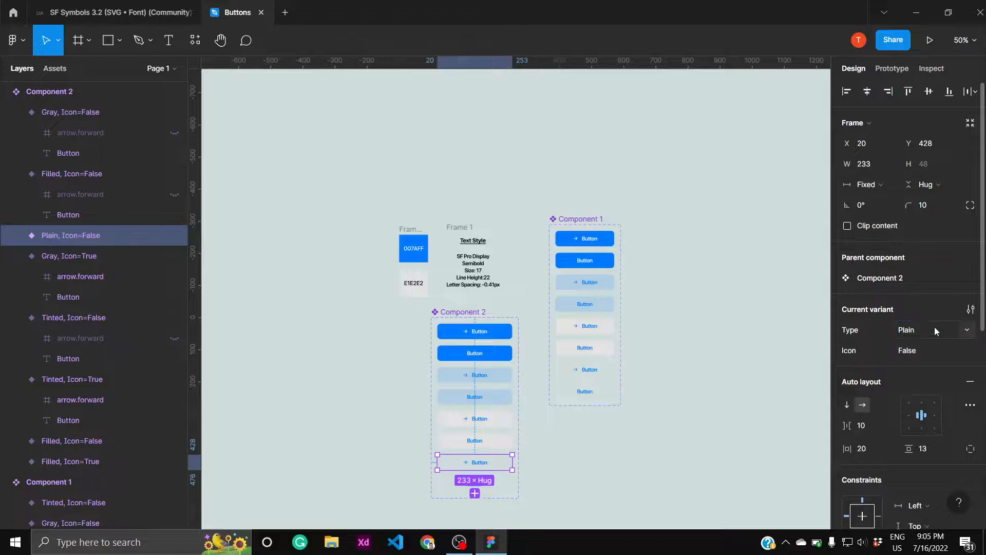
left_click(958, 351)
left_click(965, 350)
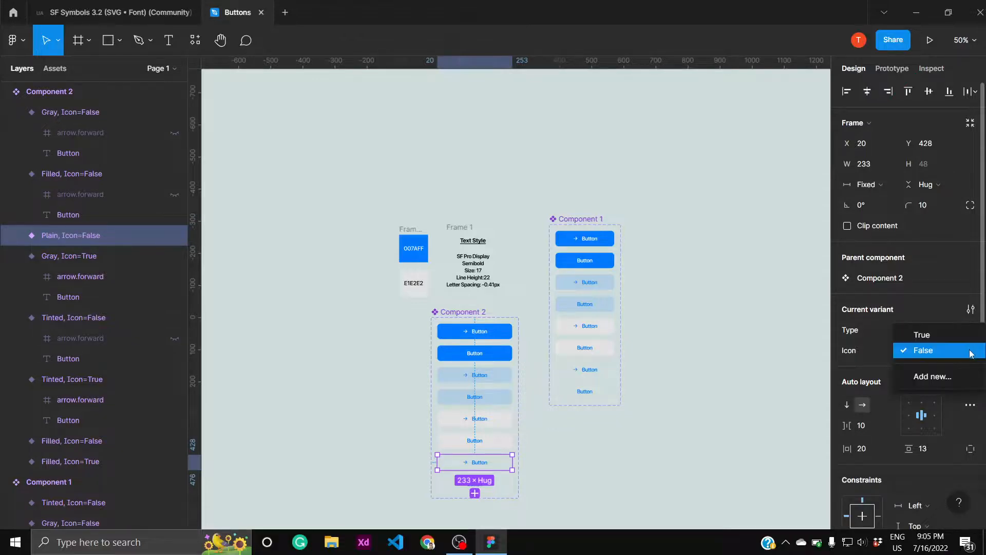
left_click(975, 335)
left_click(975, 335)
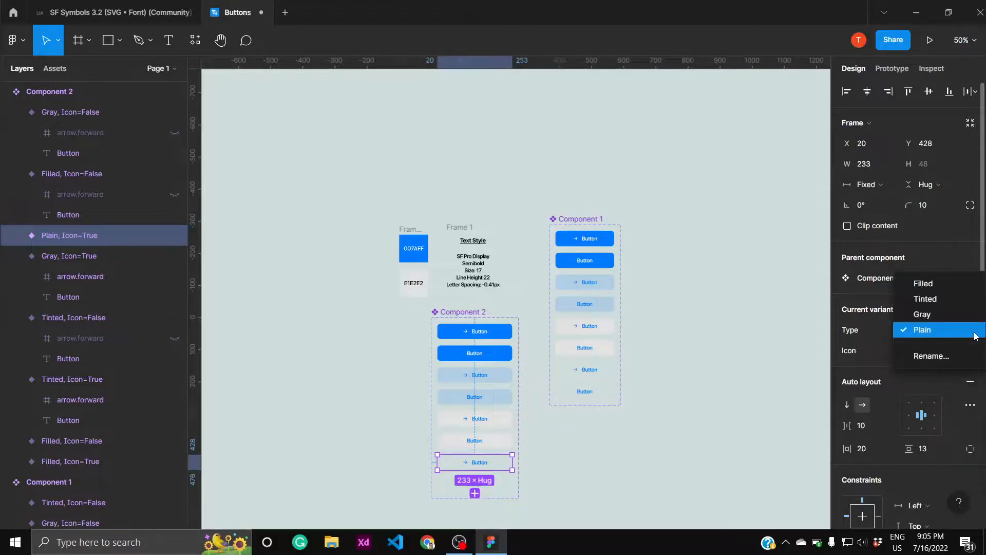
left_click(976, 335)
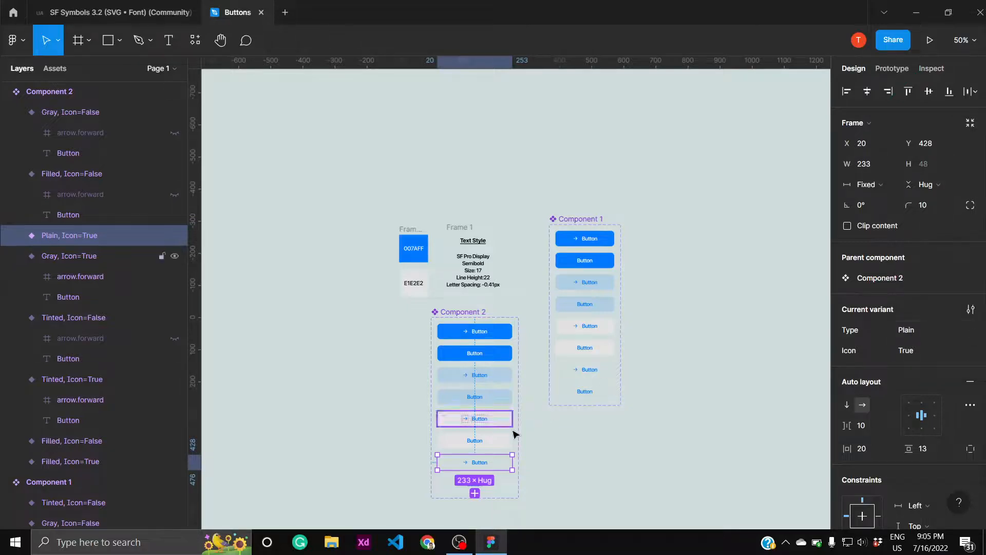
- Set the eighth variant's Type to Plain and check the properties of the whole Component 2 set
left_click(499, 484)
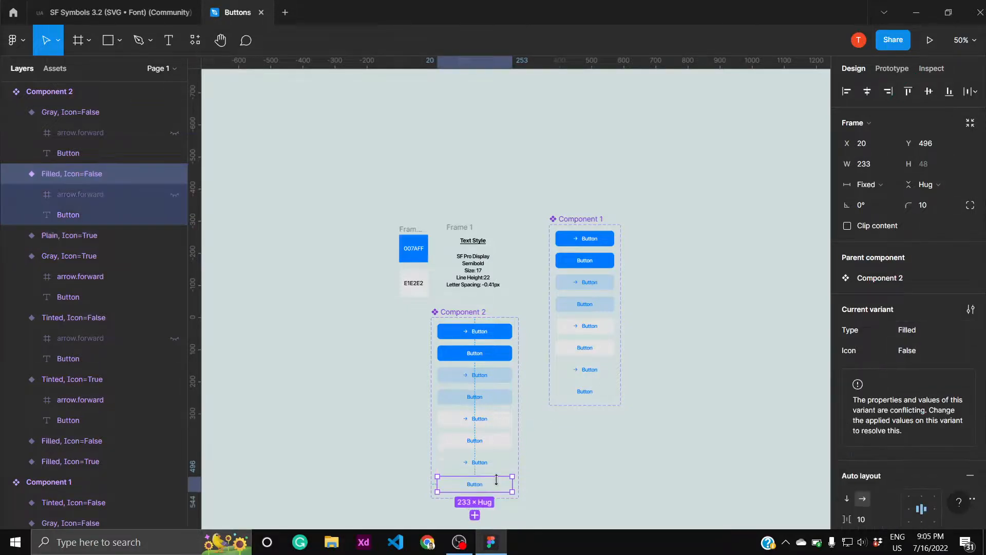
left_click(968, 331)
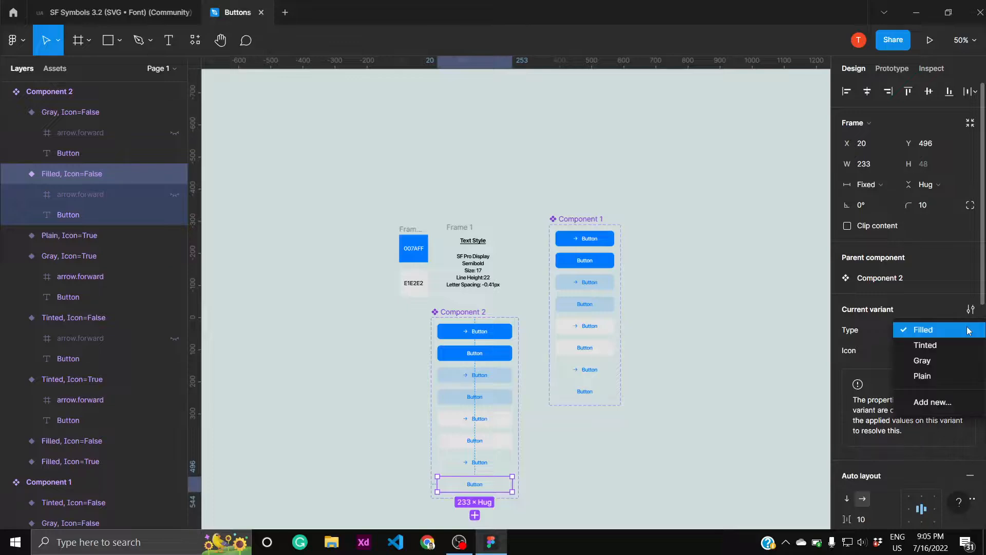
left_click(951, 378)
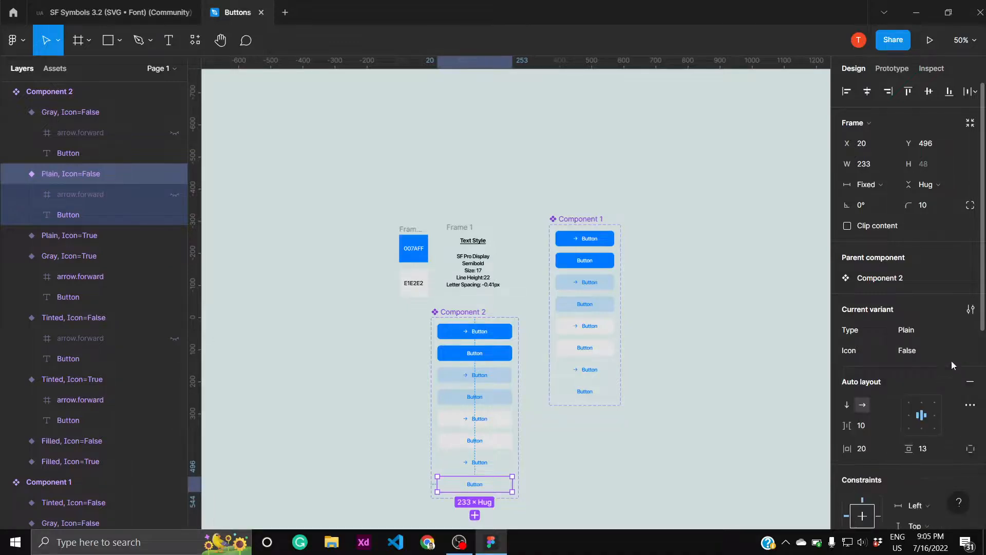
left_click(701, 459)
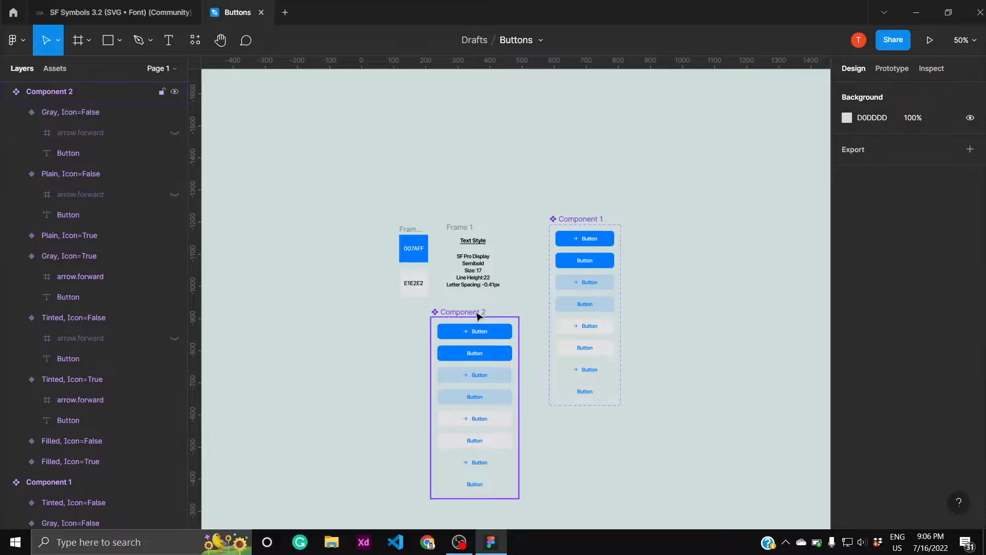
left_click(477, 316)
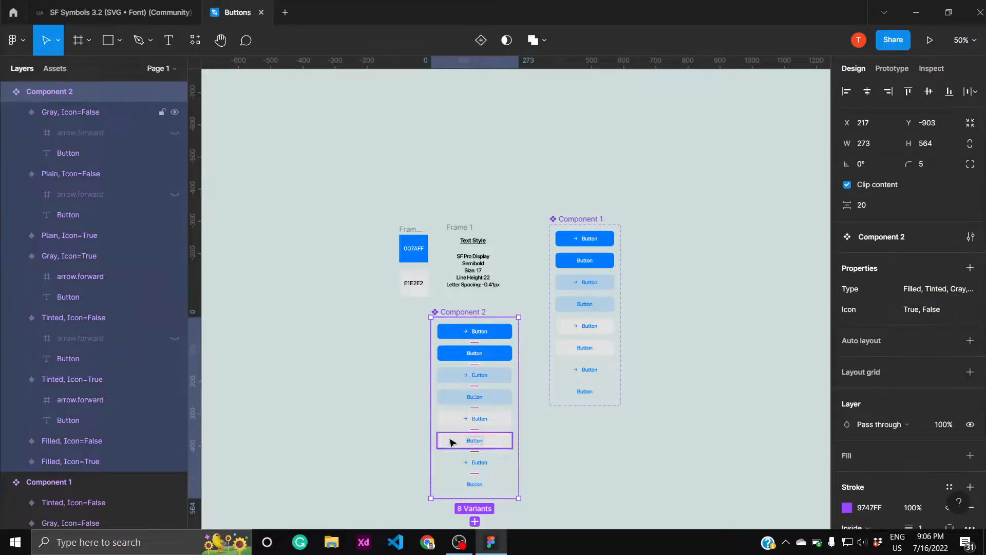
left_click(326, 319)
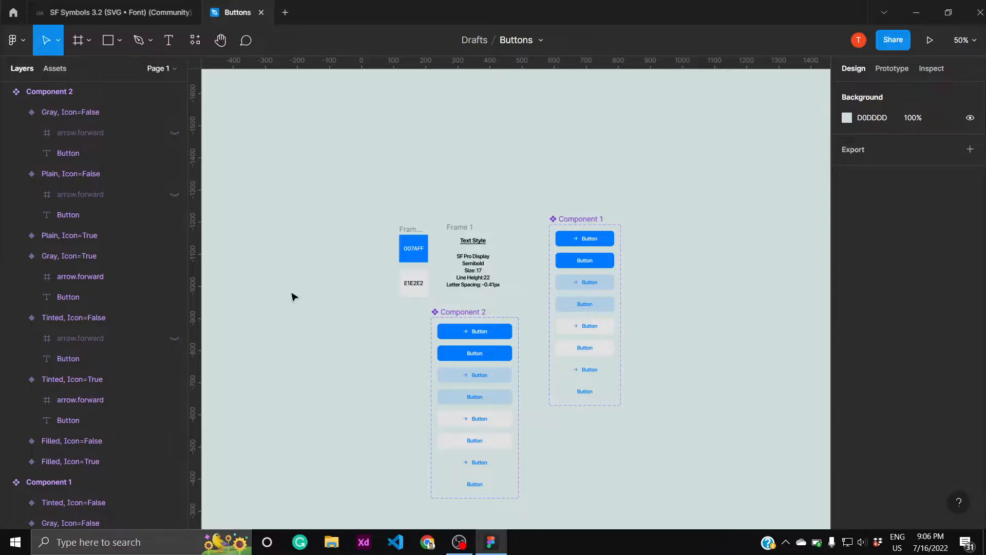
- Add an iPhone 13 mini frame and place it just left of Component 2 at about X -257, Y -924
key("f")
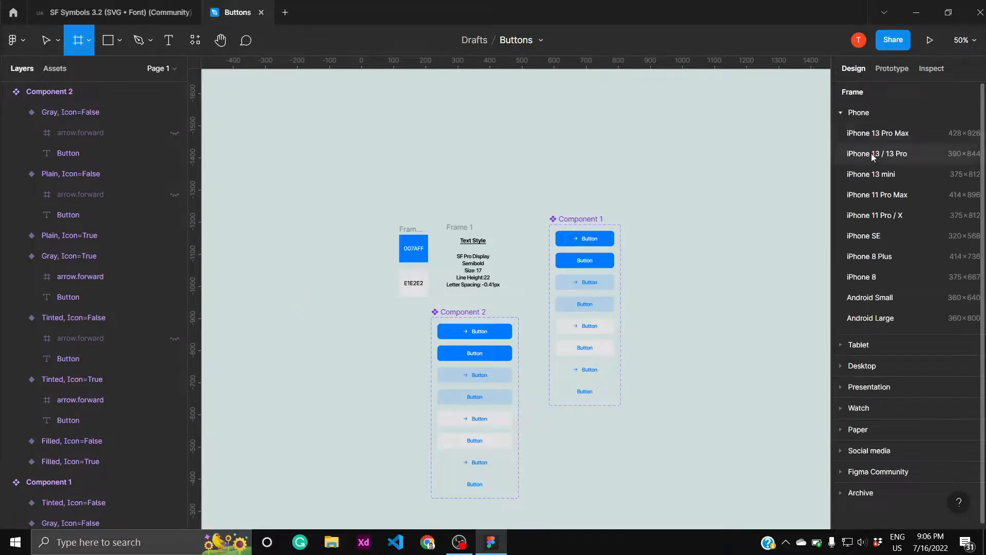
left_click(879, 175)
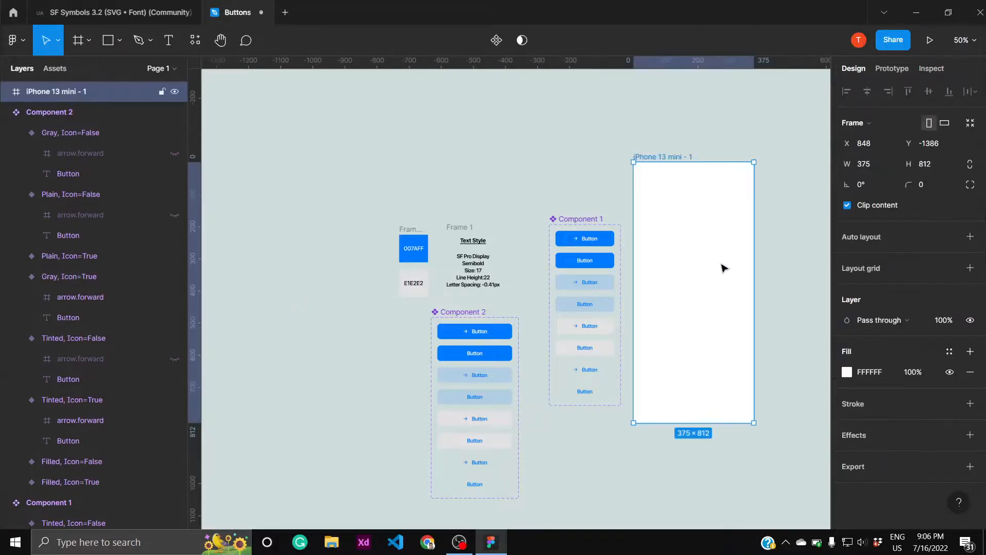
left_click_drag(722, 267, 367, 414)
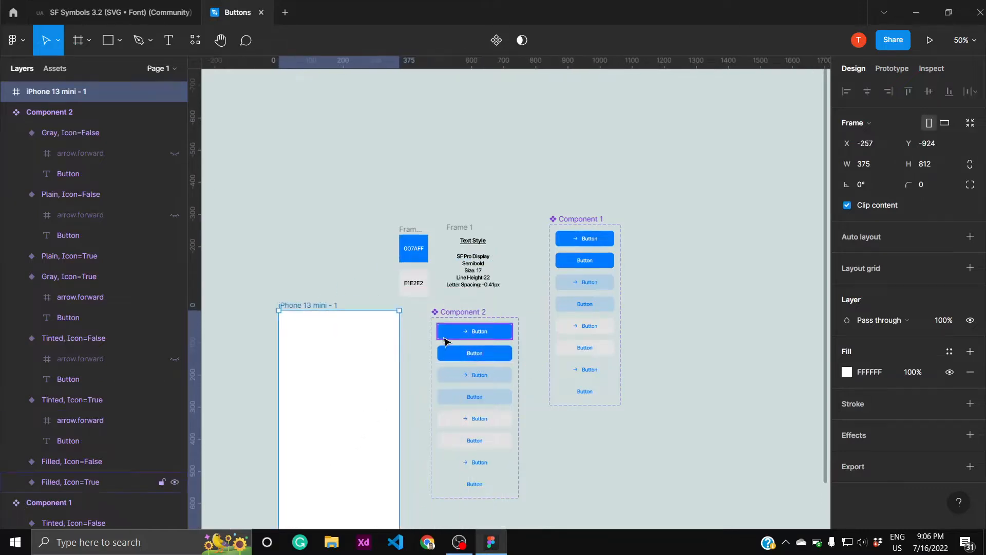
- Place an instance of the filled button without an icon inside the iPhone 13 mini frame at about X 92, Y 303
left_click(445, 356)
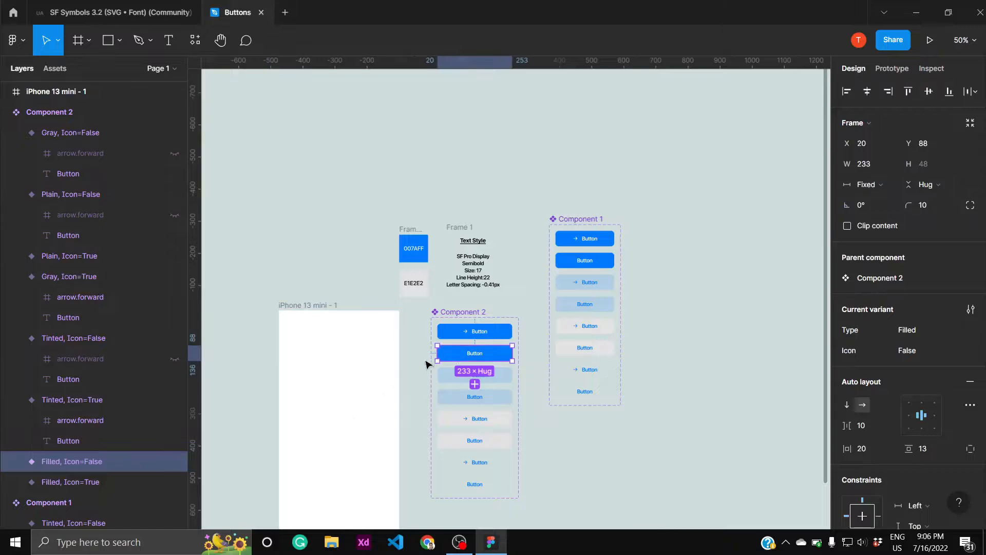
left_click_drag(451, 355, 319, 412)
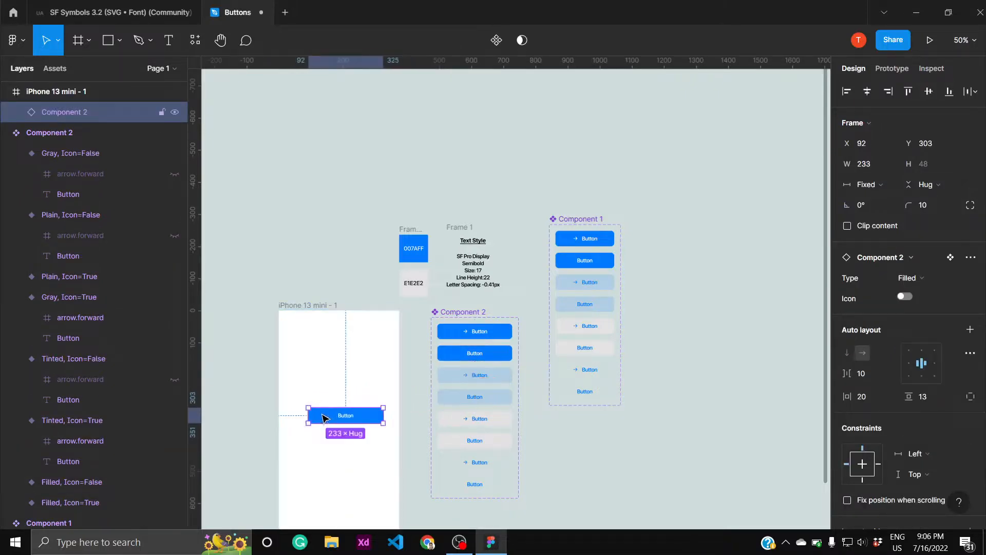
left_click(337, 365)
left_click(296, 306)
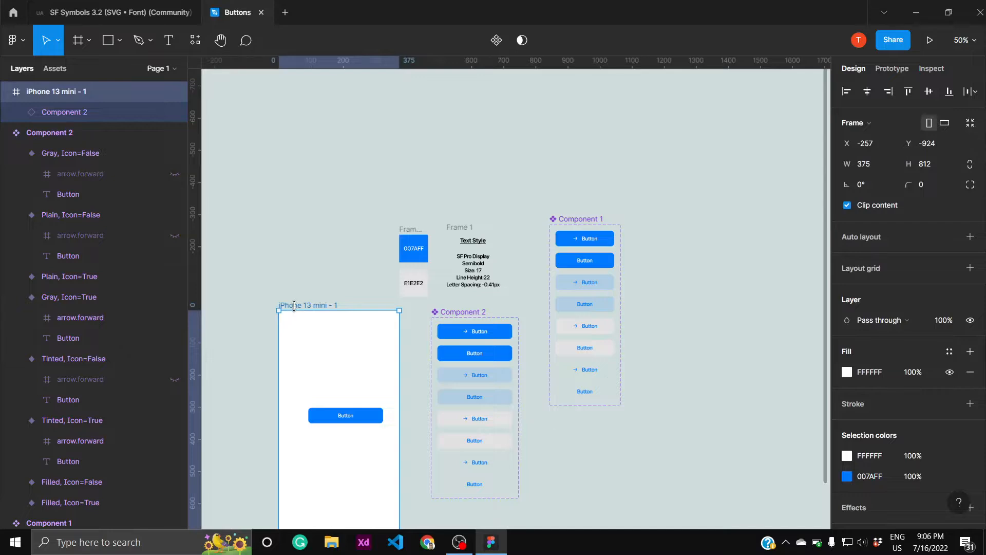
- Switch the button instance in the iPhone frame to the Plain type and turn its Icon property on
key("shift+0")
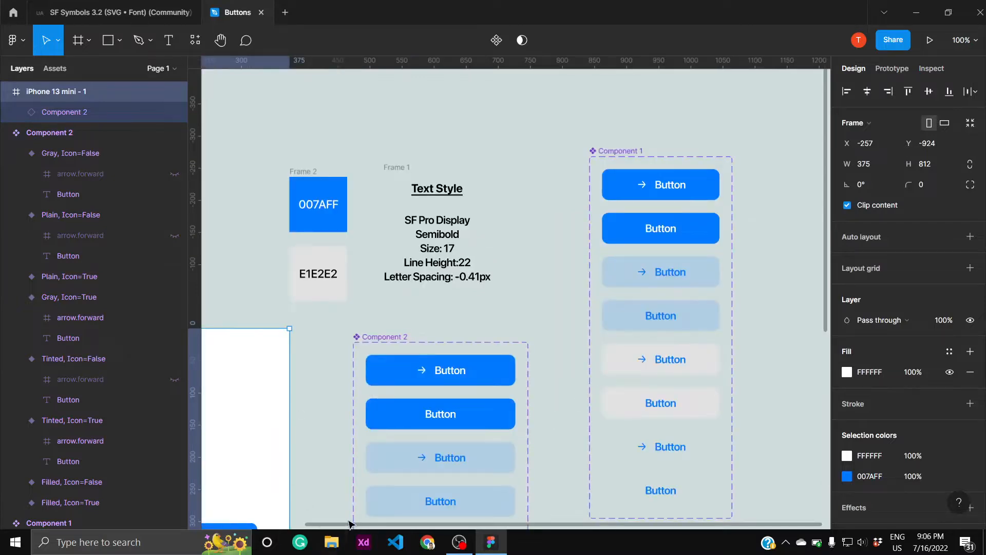
left_click_drag(348, 523, 197, 534)
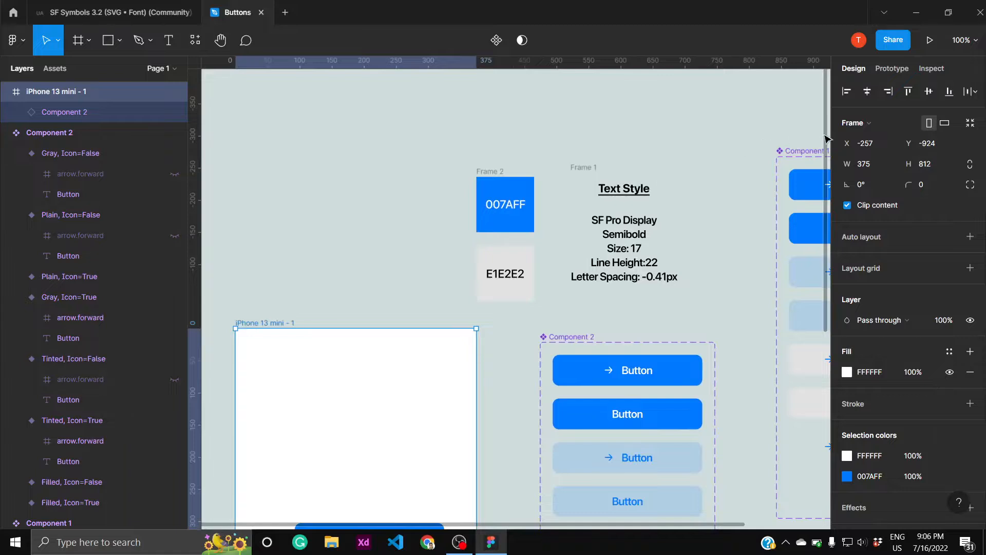
left_click_drag(826, 138, 817, 411)
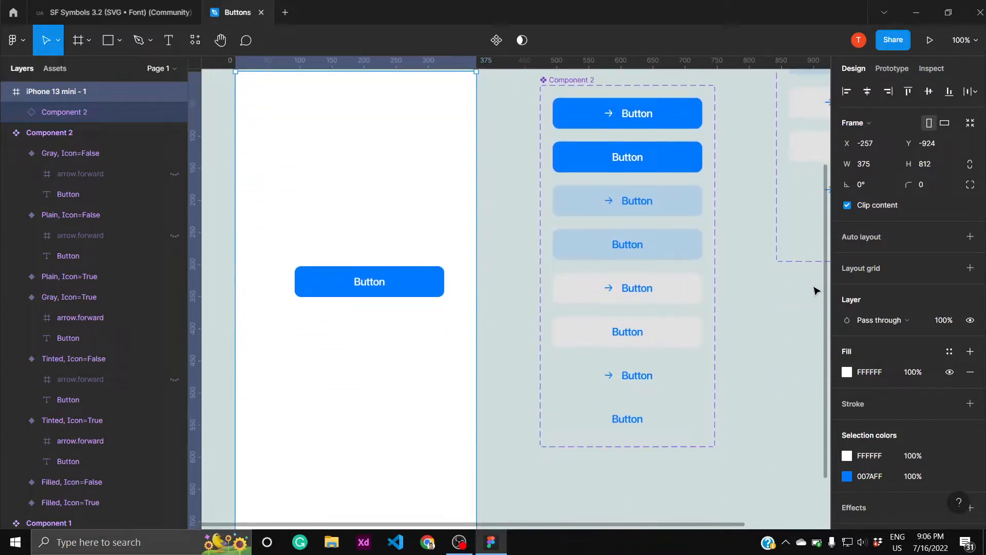
left_click(348, 283)
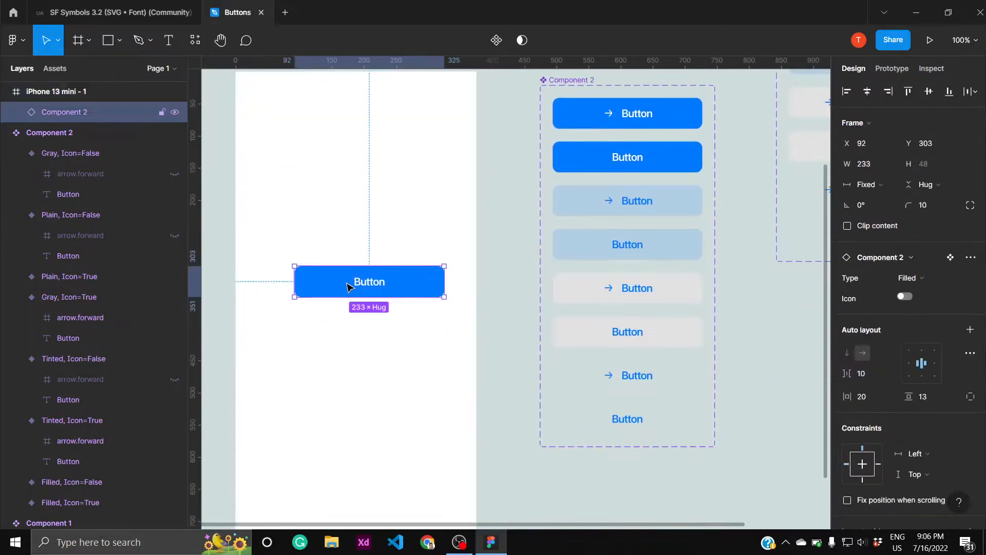
left_click(912, 280)
left_click(919, 326)
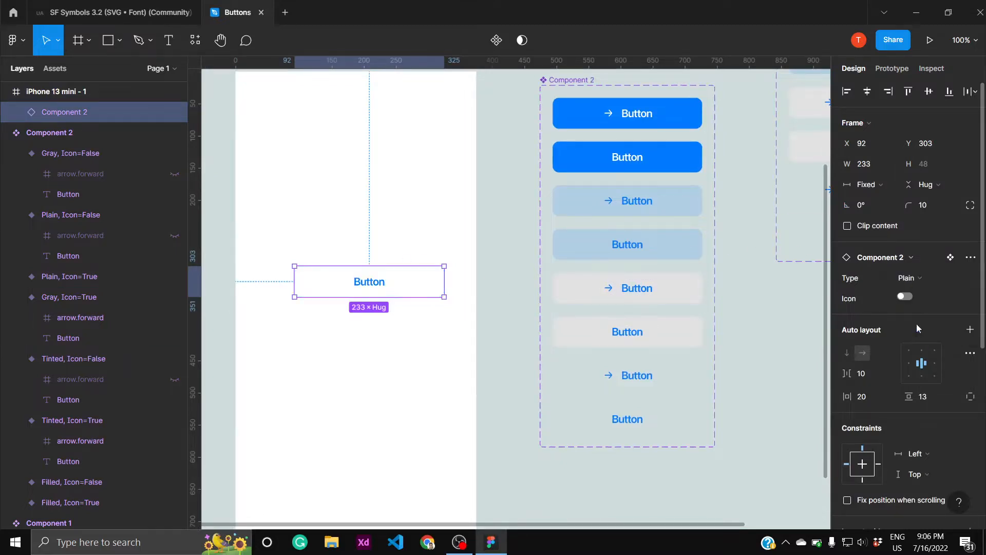
left_click(908, 296)
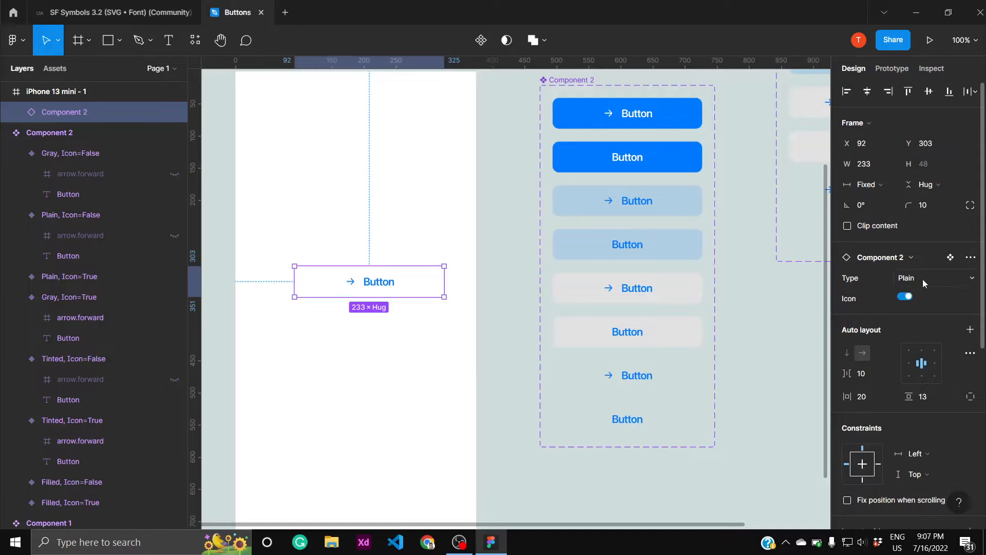
- Change the button instance's Type to Tinted and turn its Icon property off
left_click(922, 278)
left_click(925, 247)
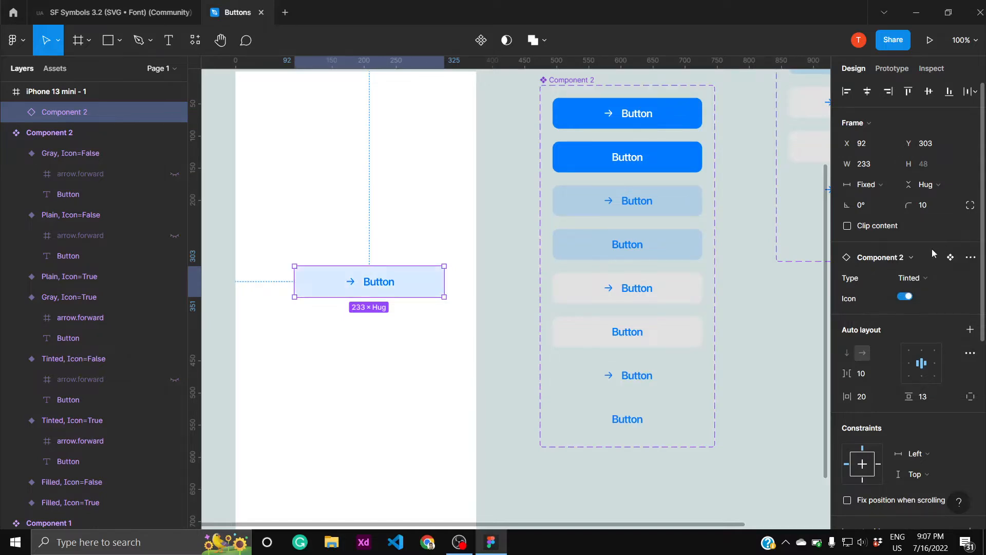
left_click(904, 297)
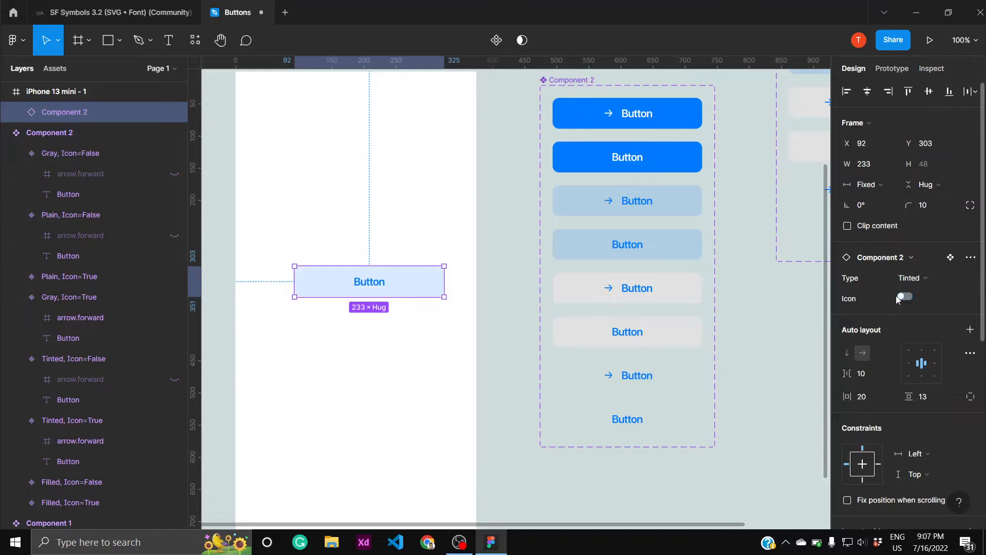